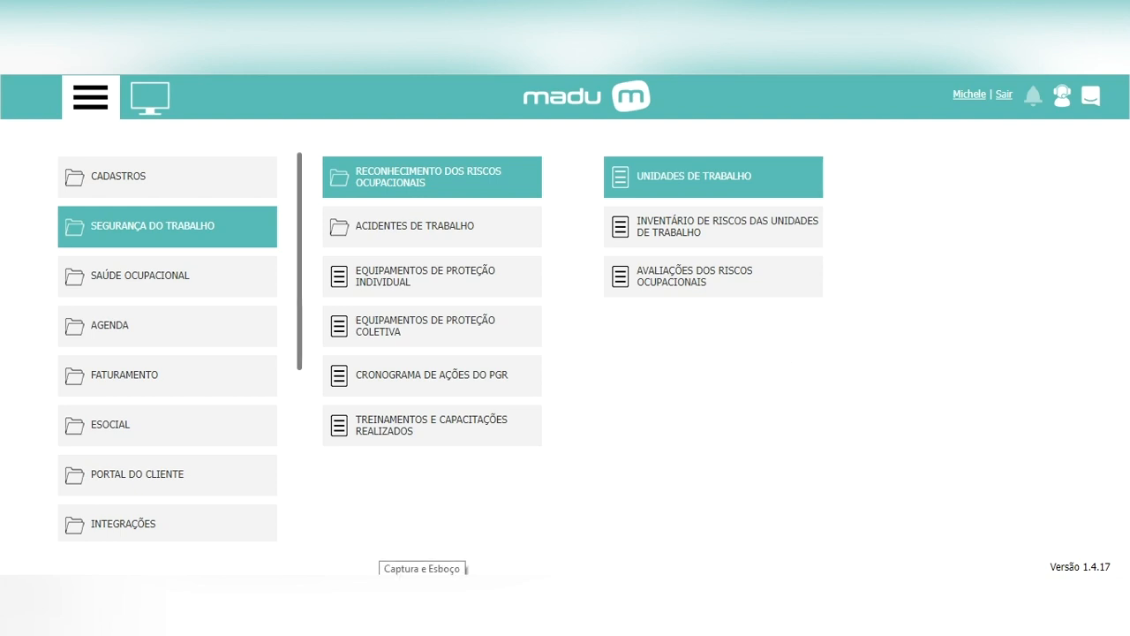
Open the Unidades de Trabalho list under Reconhecimento dos Riscos Ocupacionais in Segurança do Trabalho.
left_click(165, 185)
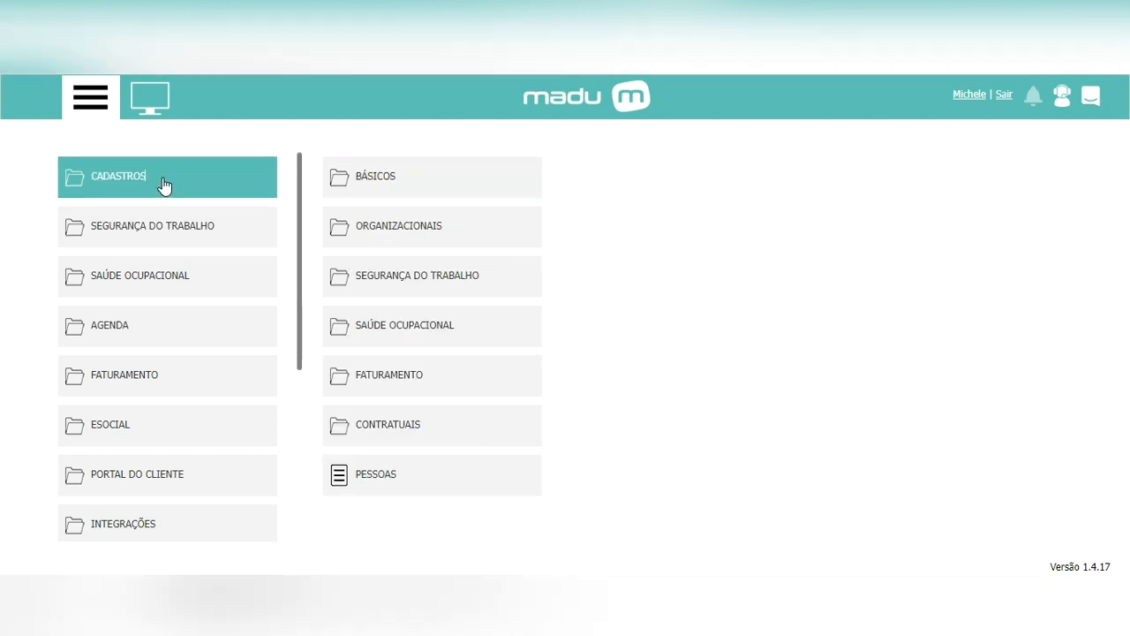
left_click(401, 276)
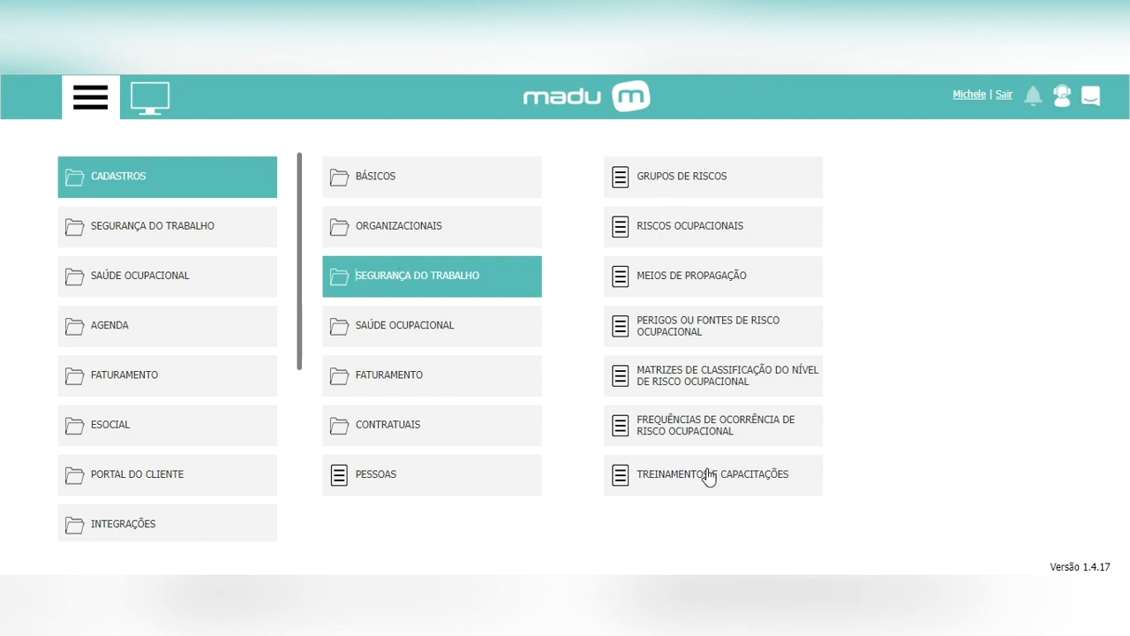
left_click(179, 239)
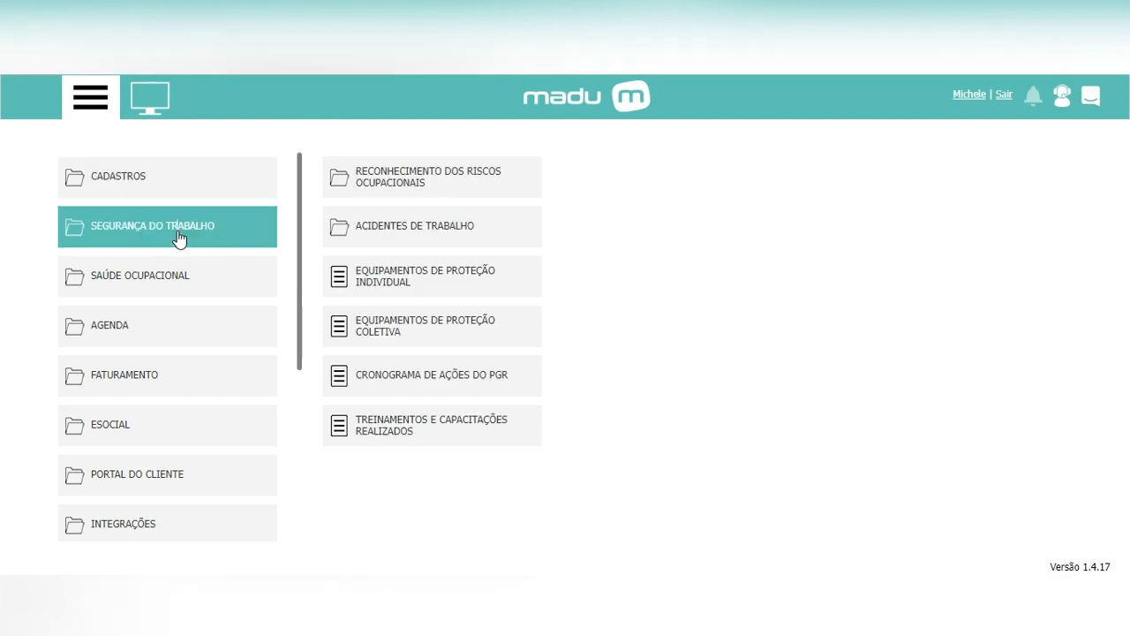
left_click(423, 180)
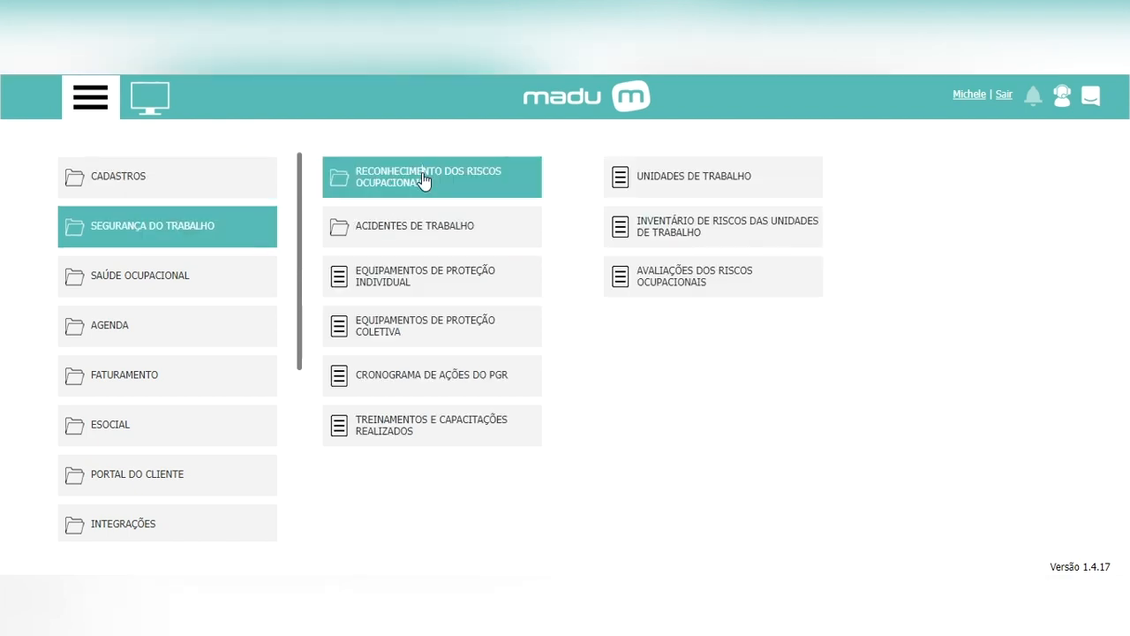
left_click(674, 181)
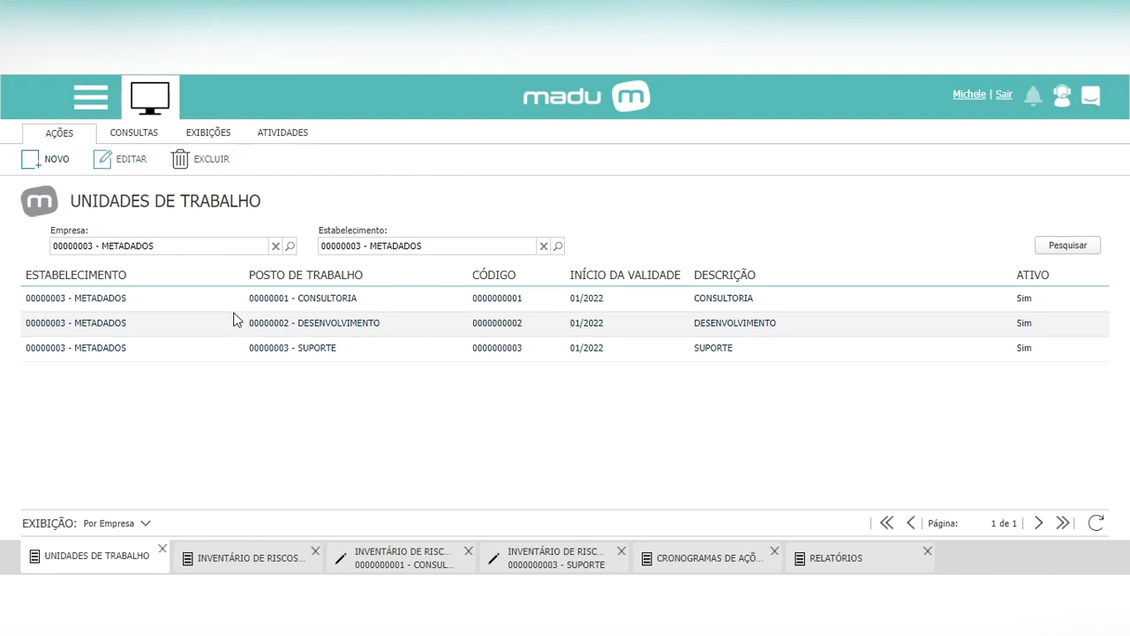
From the Consultoria unit's risk inventory, open the Mobiliário Inadequado hazard record, review its related occupational risks and close it.
left_click(226, 560)
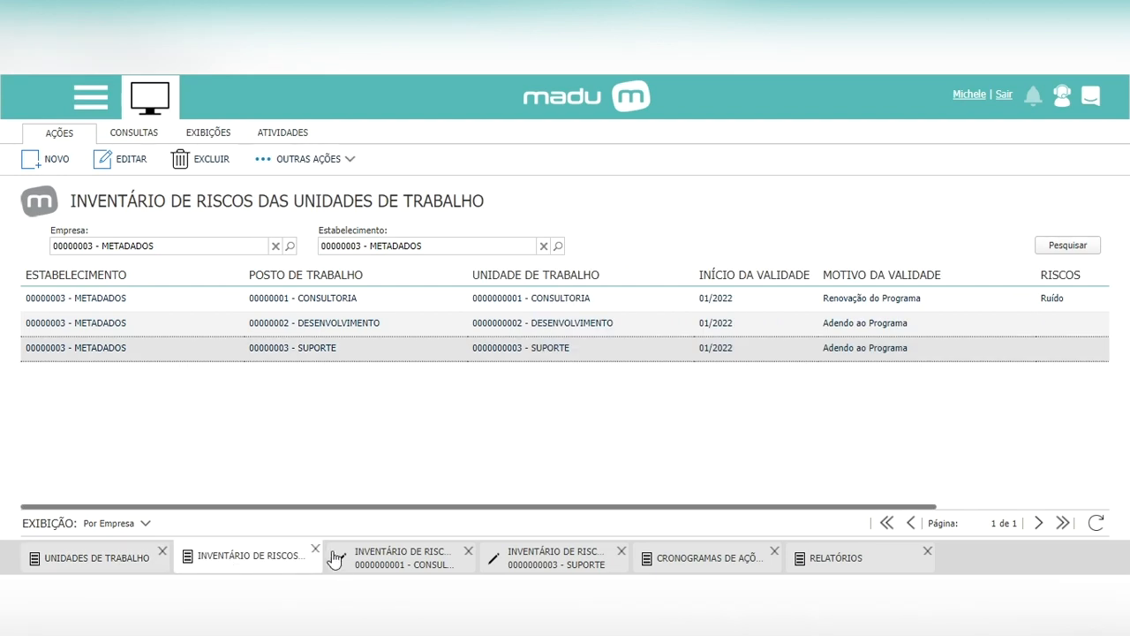
double_click(351, 298)
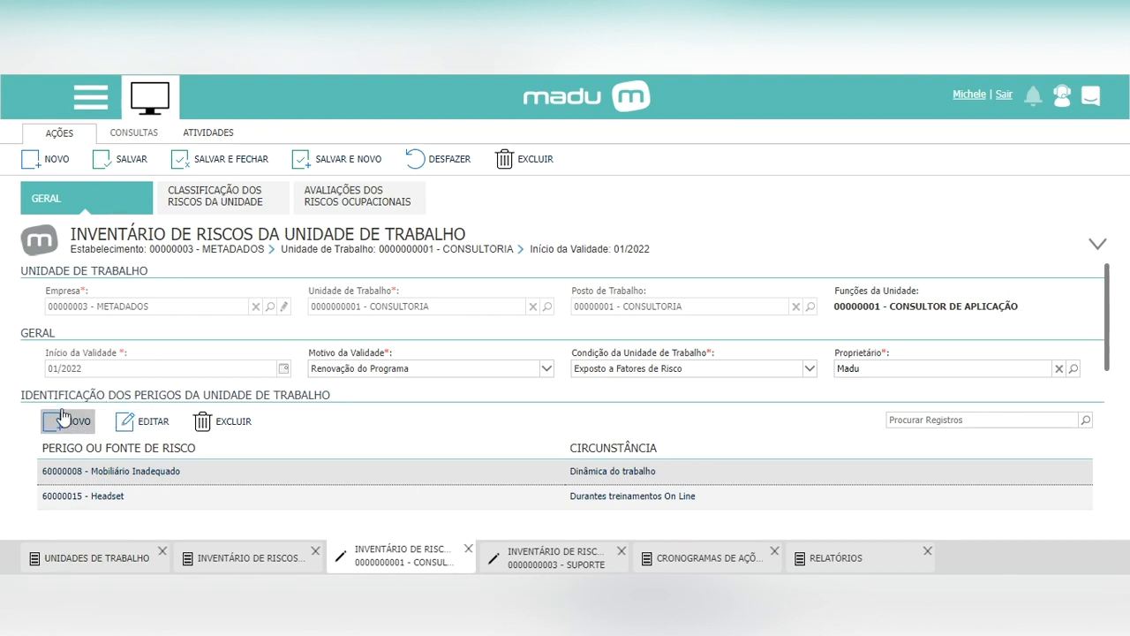
double_click(242, 466)
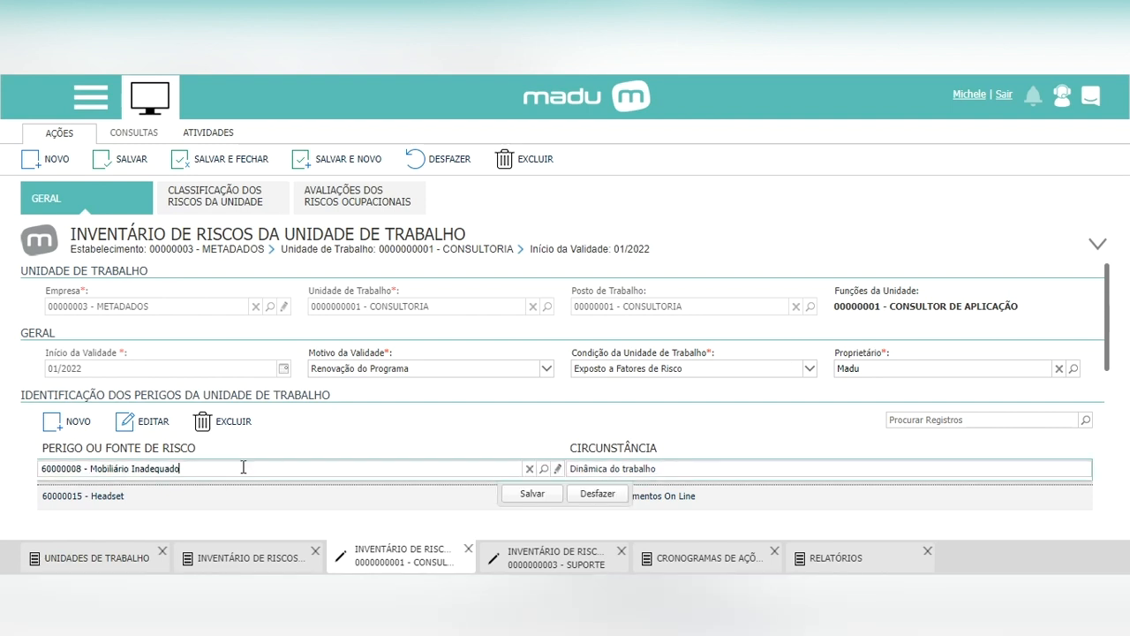
left_click(560, 471)
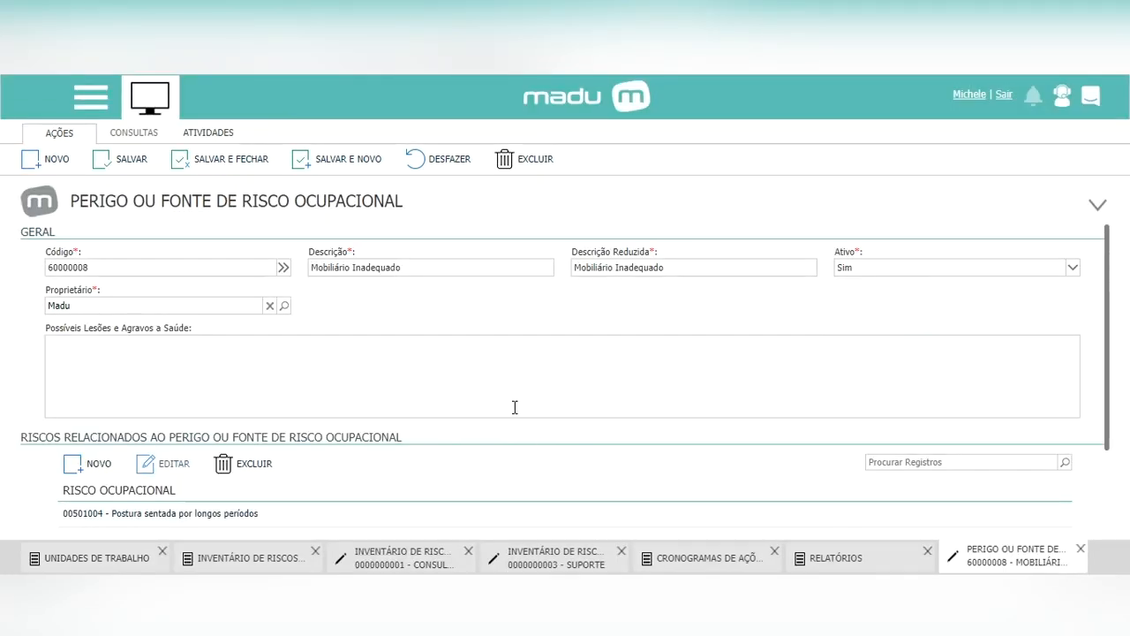
scroll(515, 408, "down", 1)
left_click(324, 431)
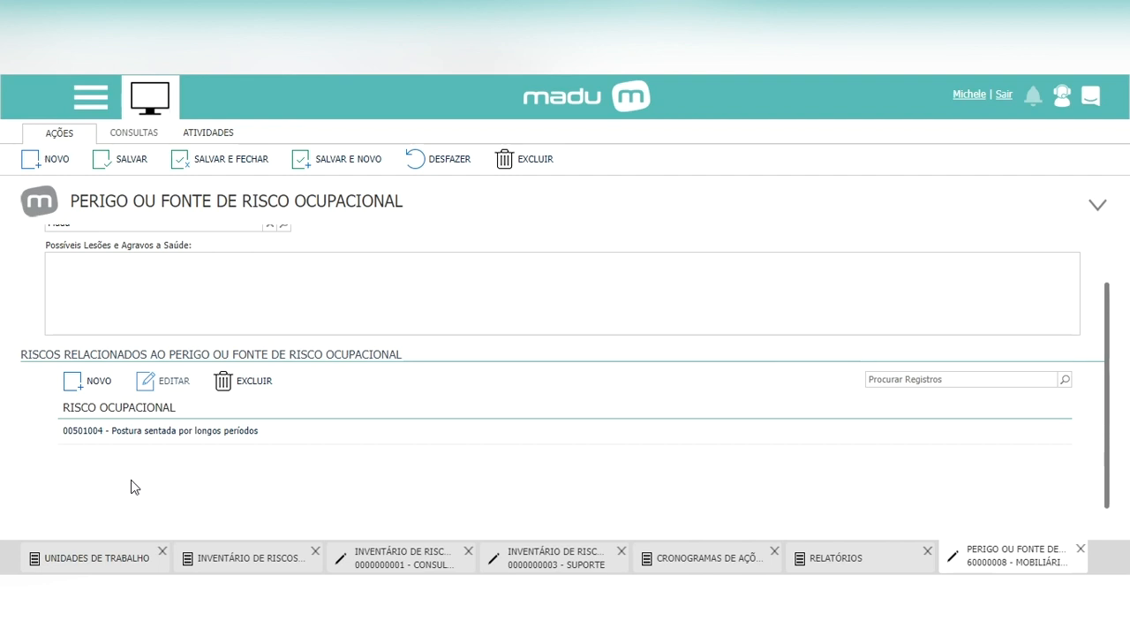
left_click(1081, 549)
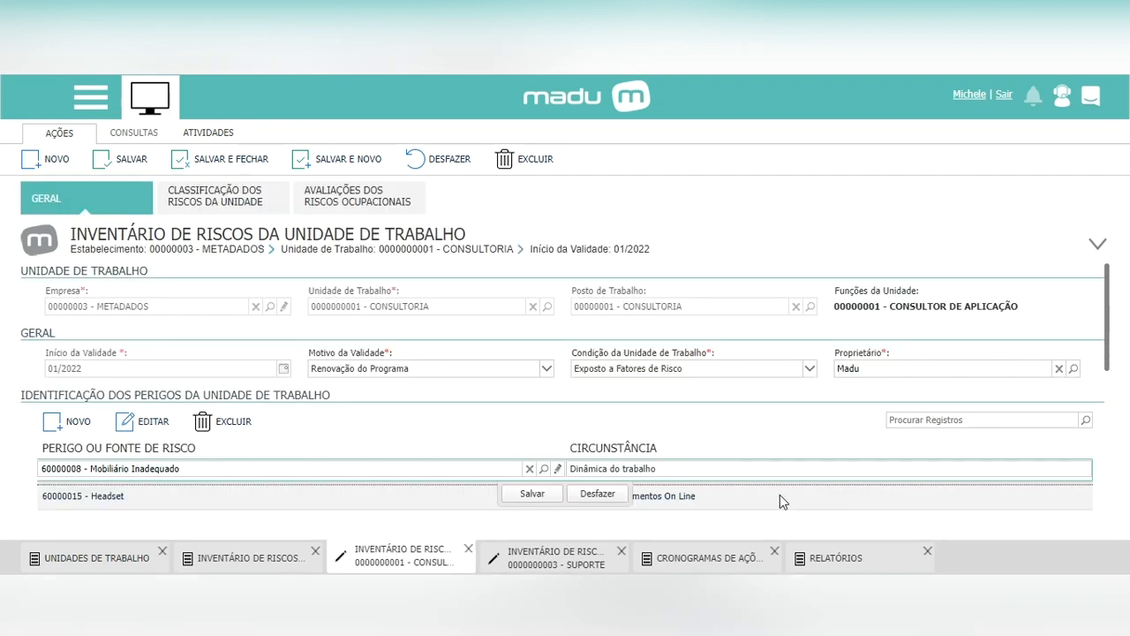
Open the risk classification of the Suporte work unit's inventory.
left_click(545, 564)
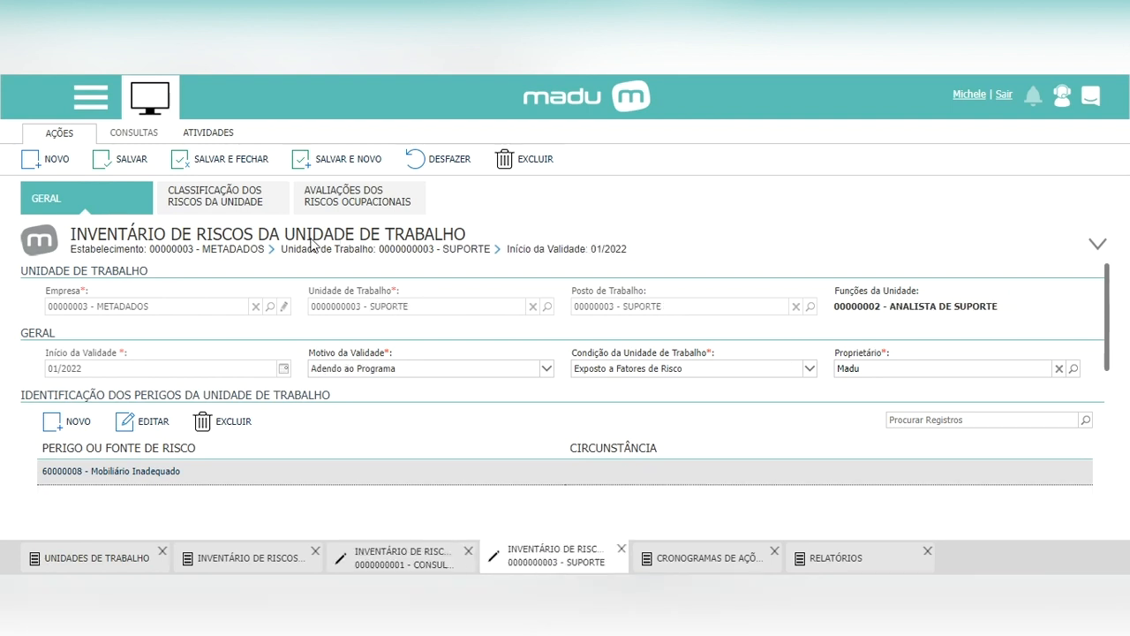
left_click(234, 204)
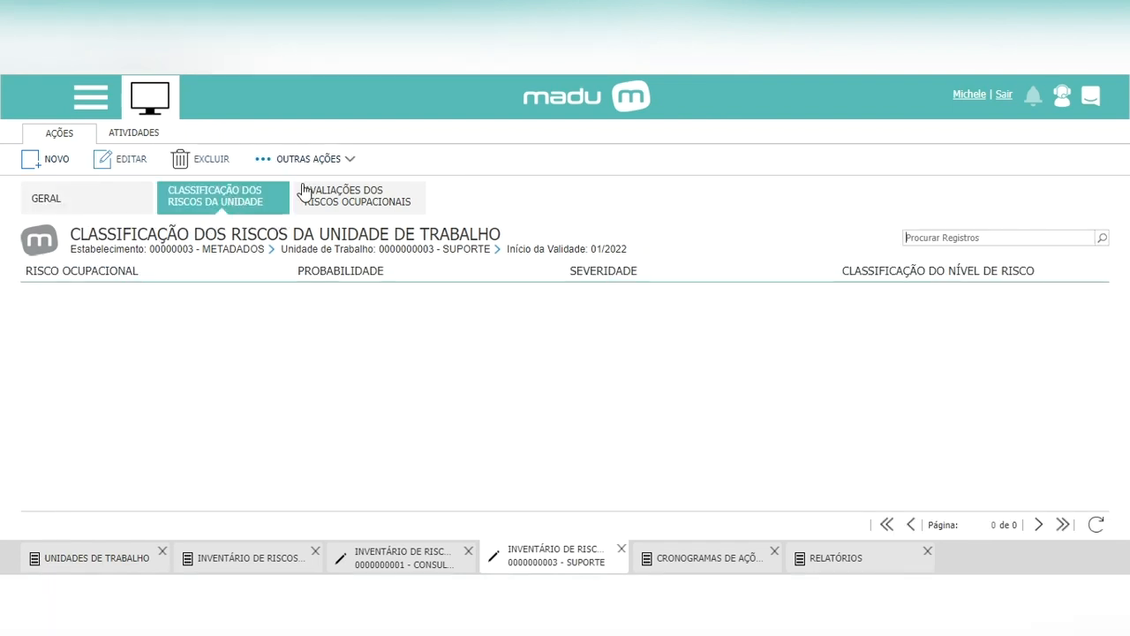
left_click(123, 210)
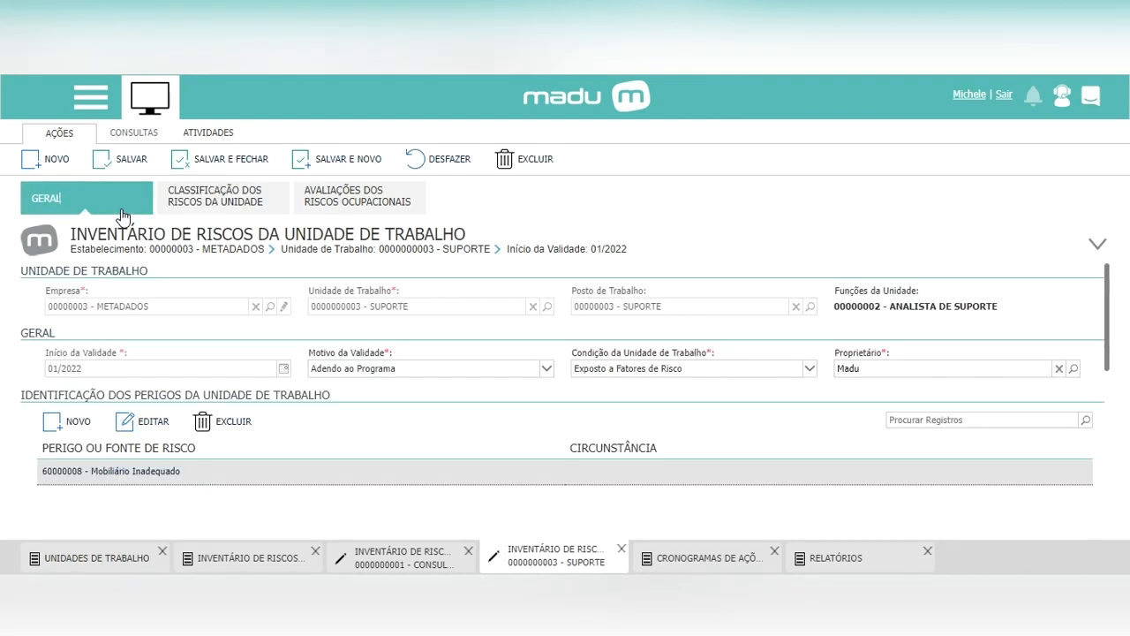
left_click(201, 205)
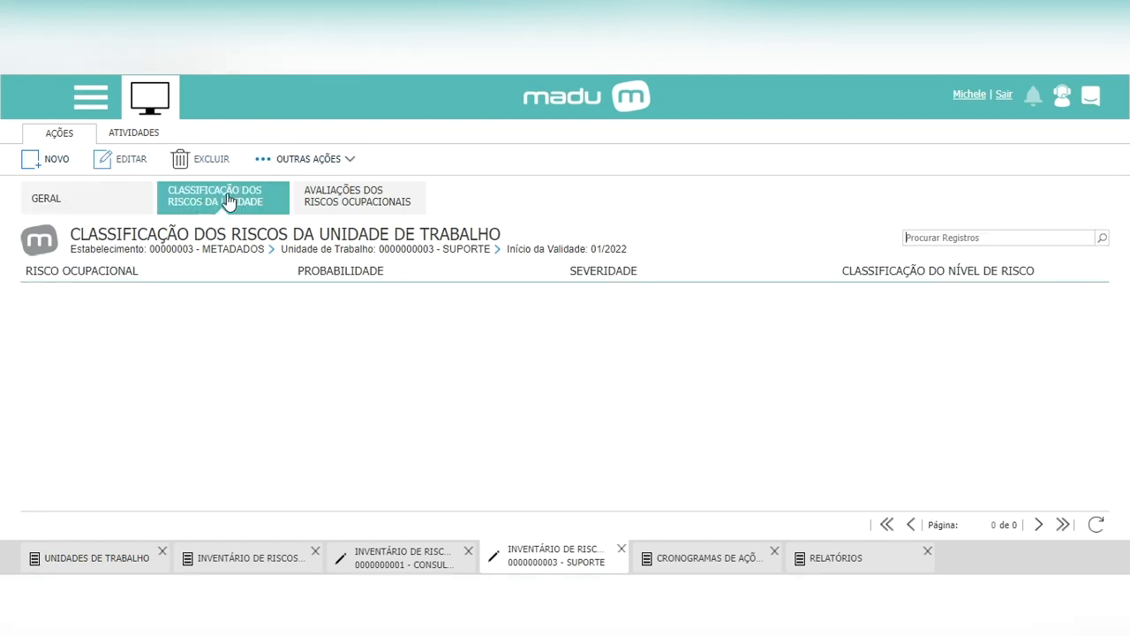
left_click(346, 162)
left_click(81, 204)
left_click(213, 209)
Fetch the risks related to the identified hazards and add 00501004 - Postura sentada por longos períodos to the Suporte unit.
left_click(307, 168)
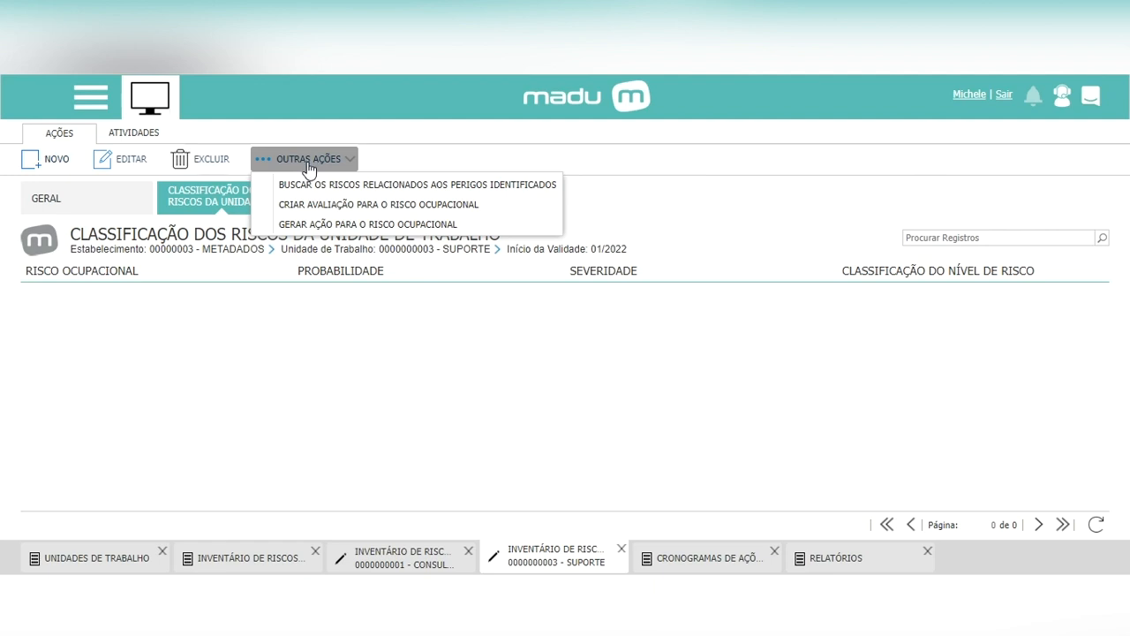
left_click(512, 185)
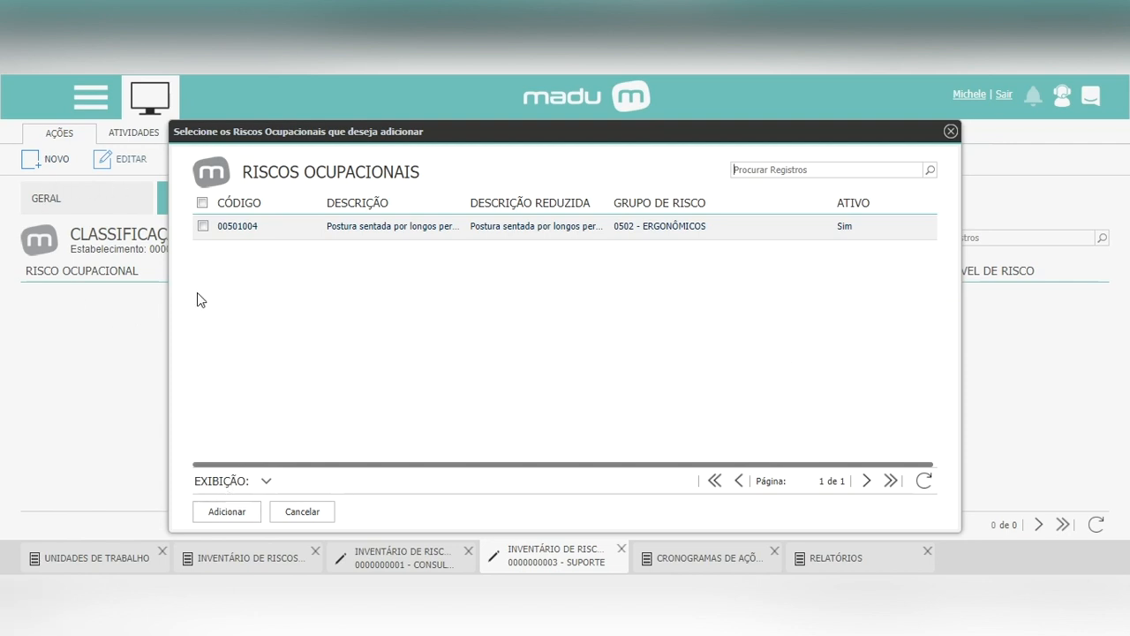
left_click(203, 226)
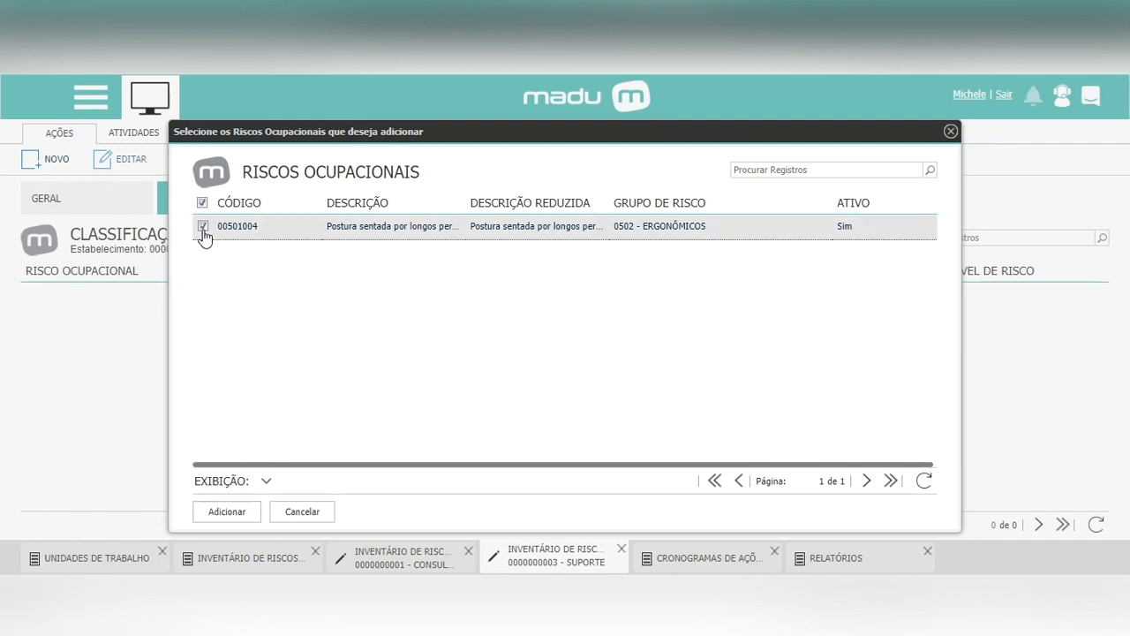
left_click(227, 512)
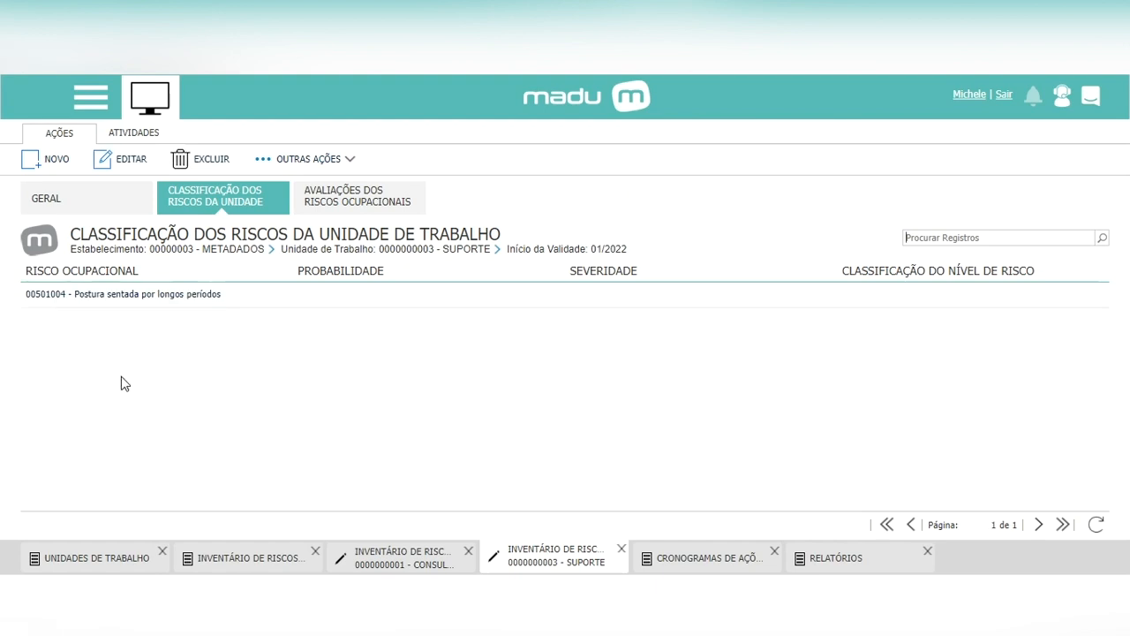
Classify the Postura sentada por longos períodos risk with probability Habitual and severity Leve, and save it.
left_click(323, 302)
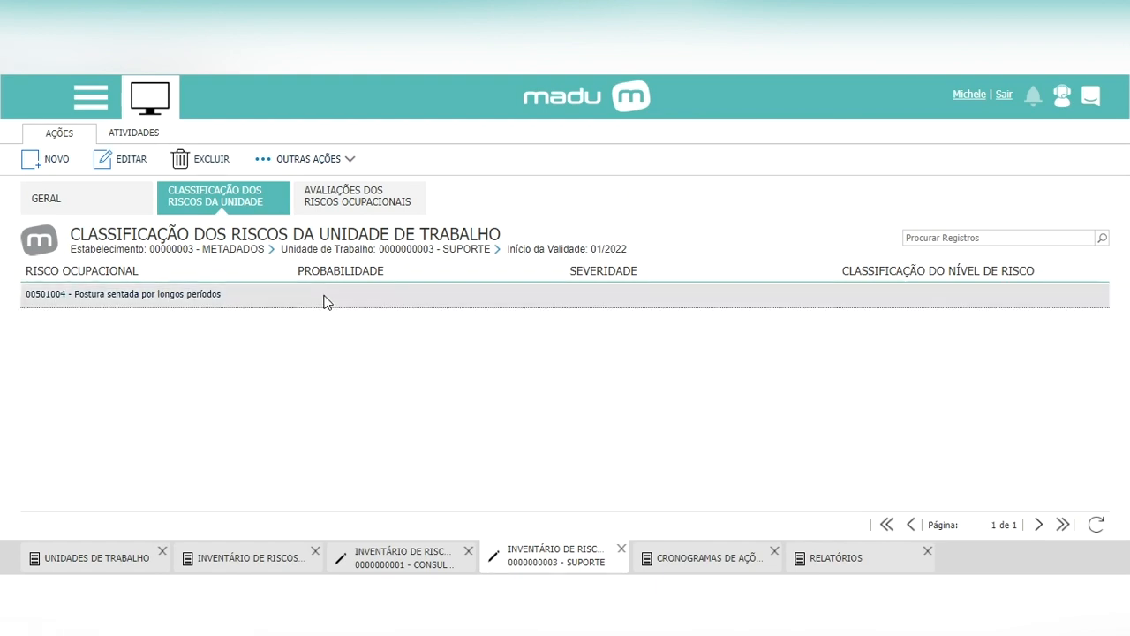
double_click(348, 300)
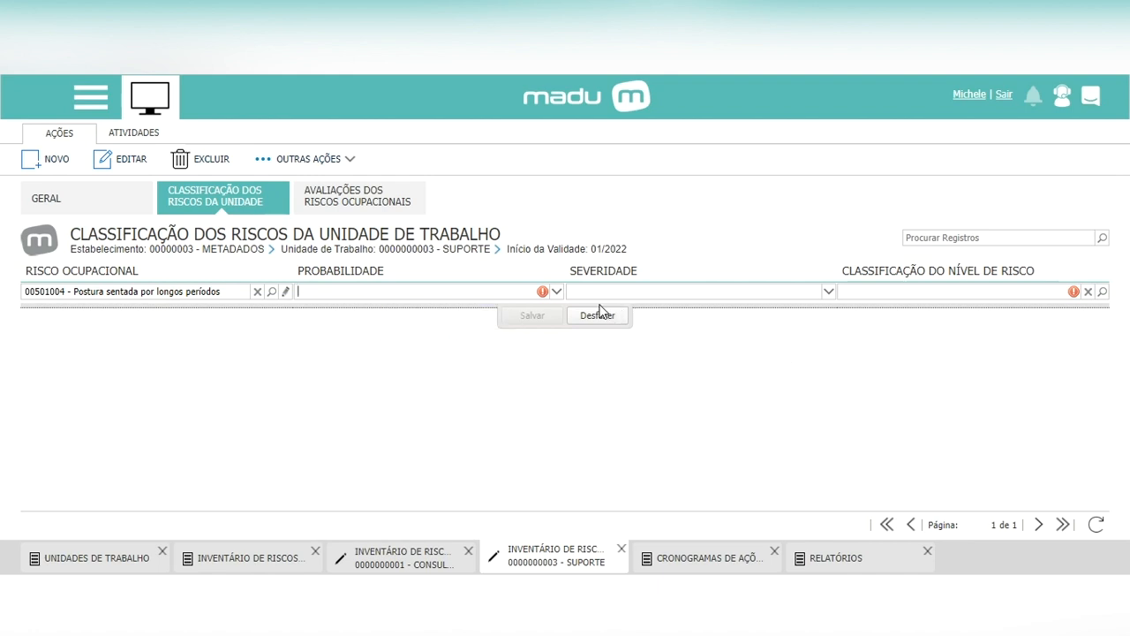
left_click(557, 292)
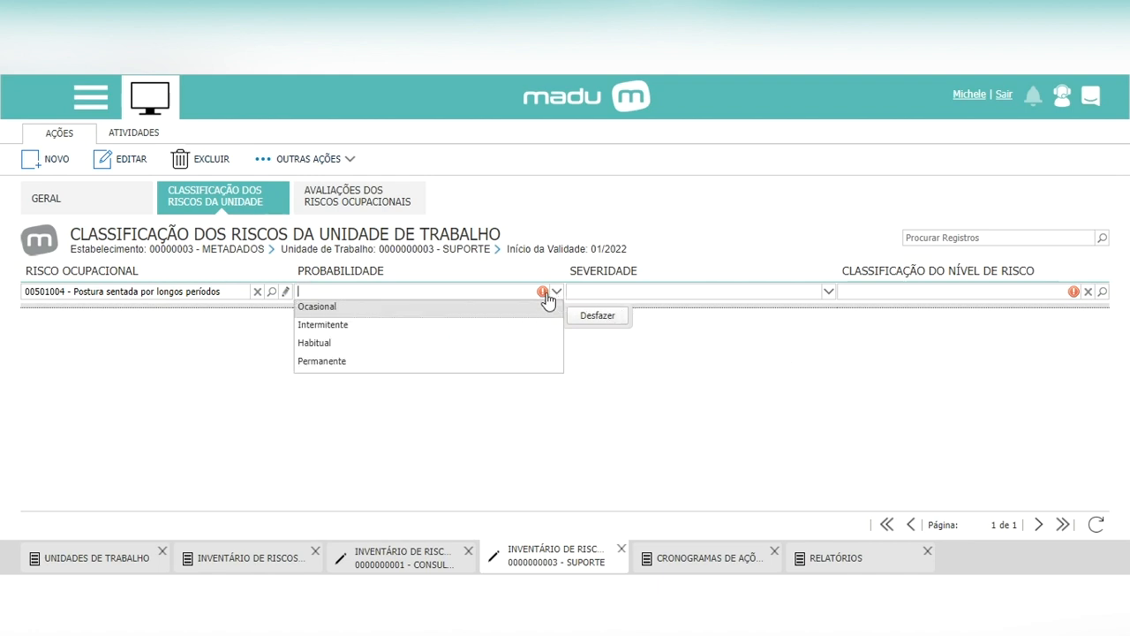
left_click(400, 350)
left_click(816, 292)
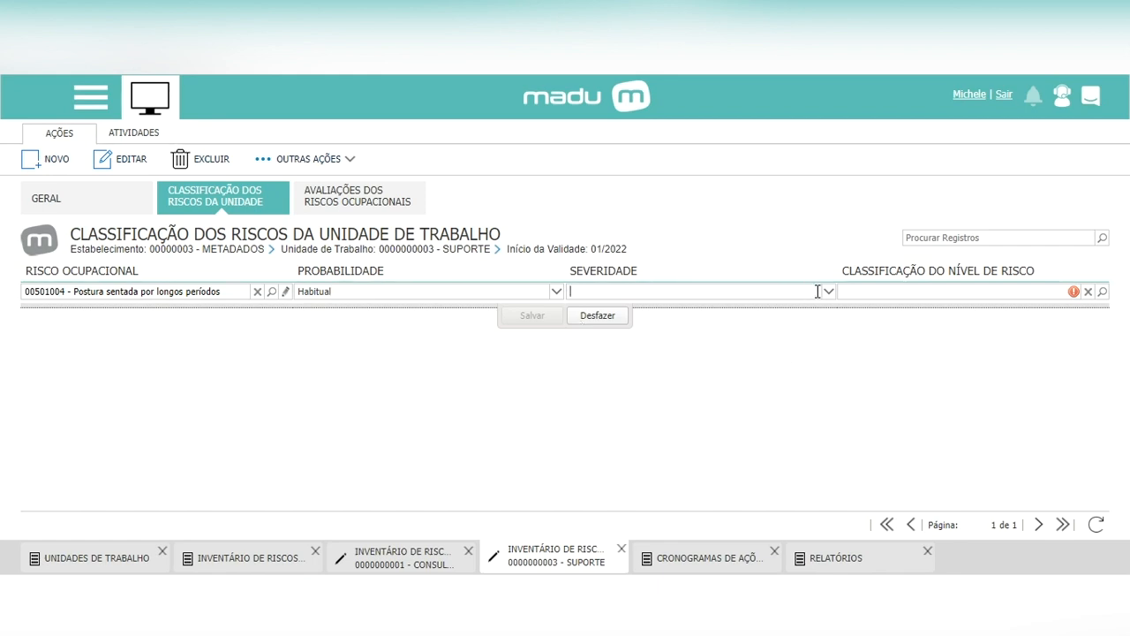
left_click(829, 291)
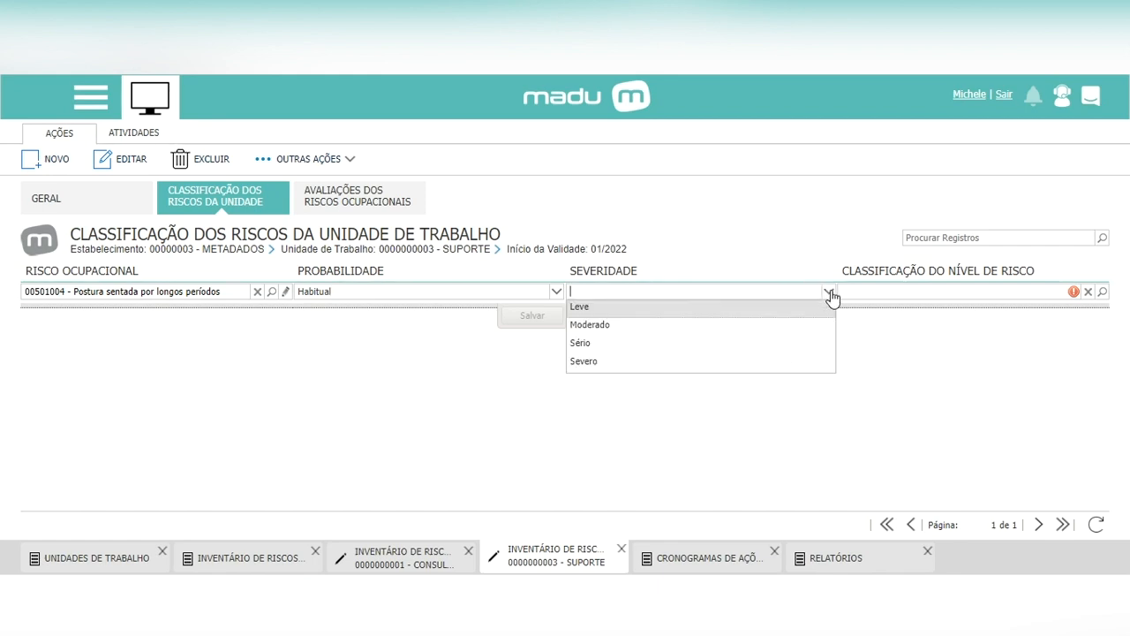
left_click(666, 309)
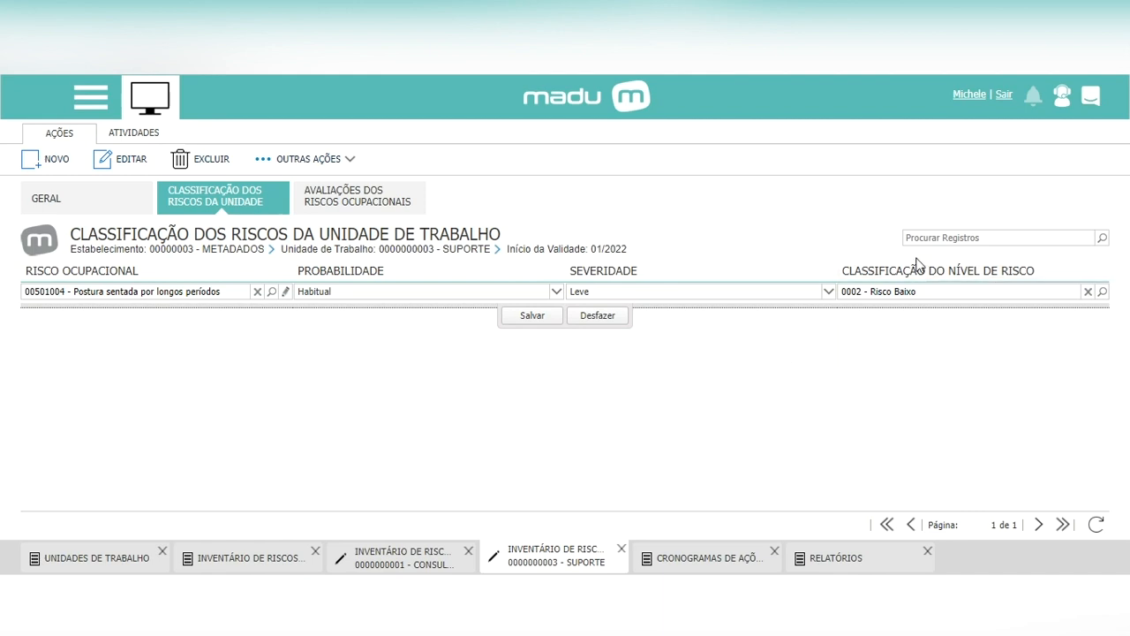
left_click(545, 320)
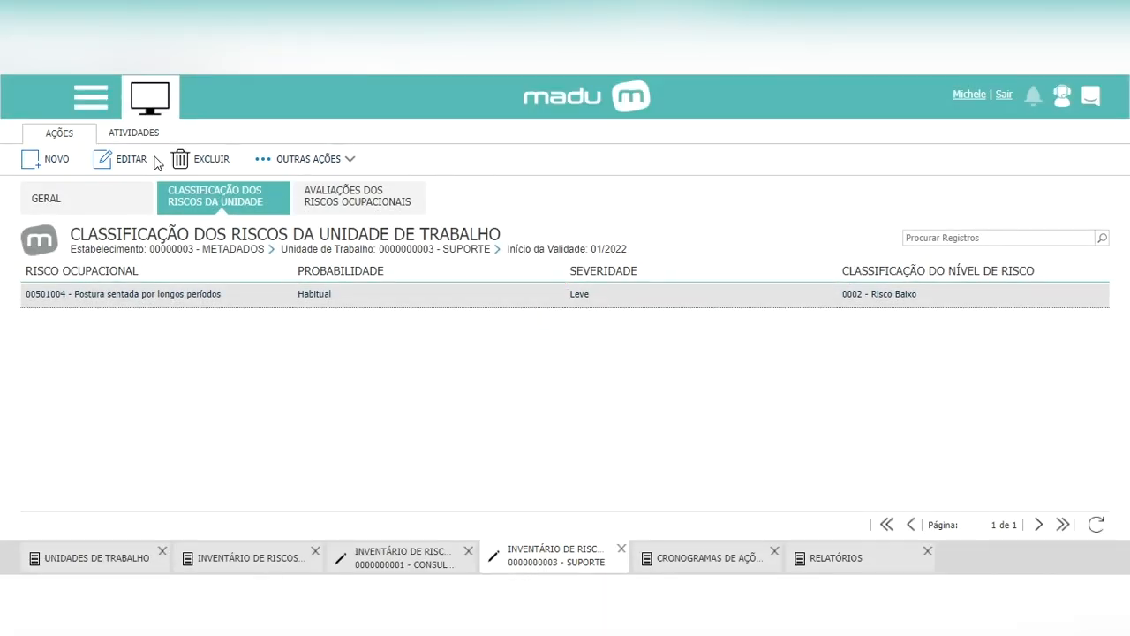
Open the risk classification of the Consultoria work unit's inventory, saving the pending changes on leaving the general data.
left_click(419, 565)
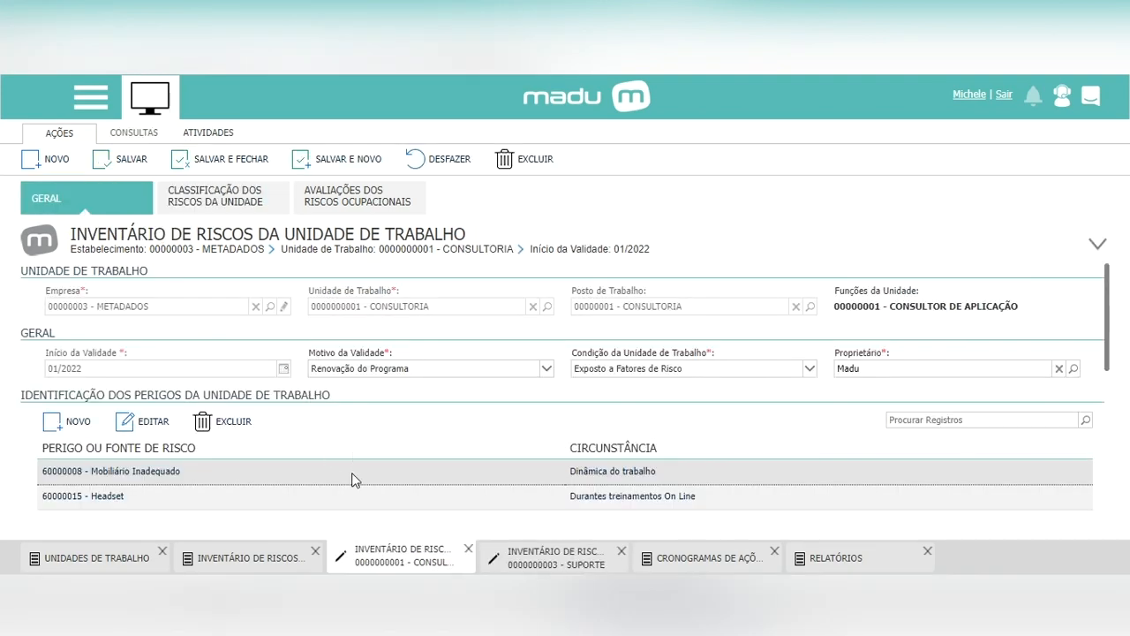
left_click(215, 196)
left_click(574, 357)
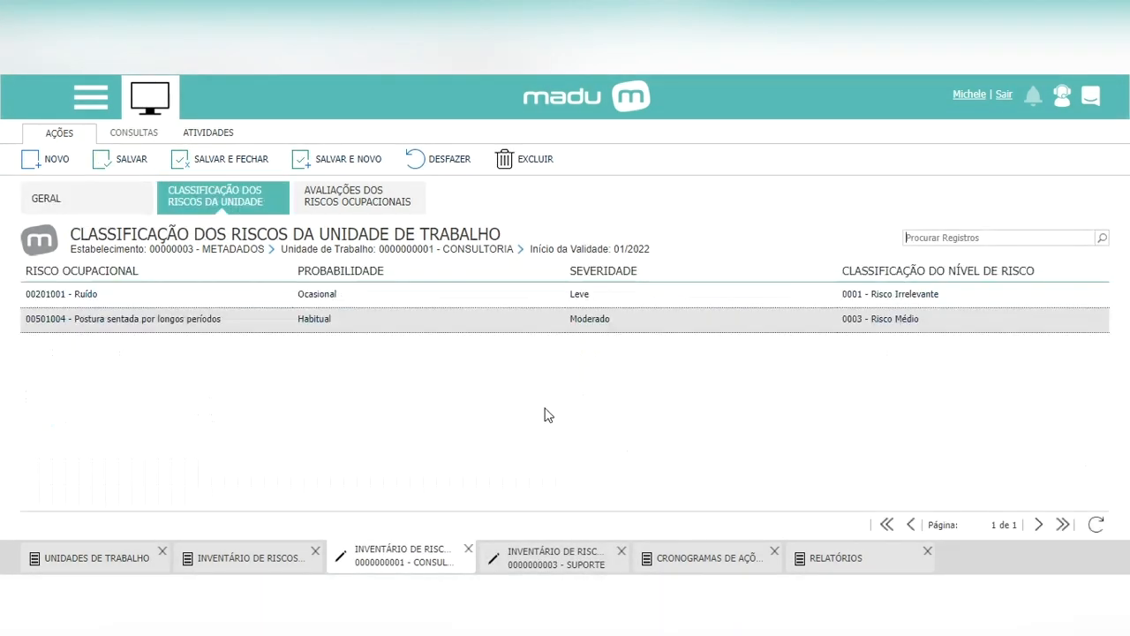
left_click(236, 297)
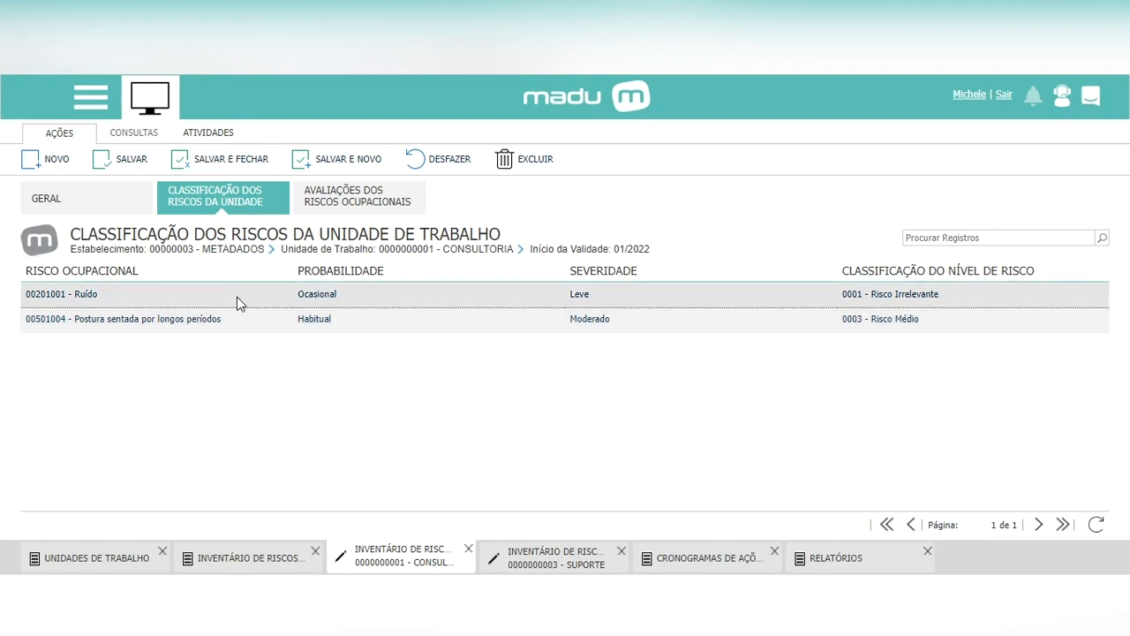
left_click(141, 207)
left_click(188, 202)
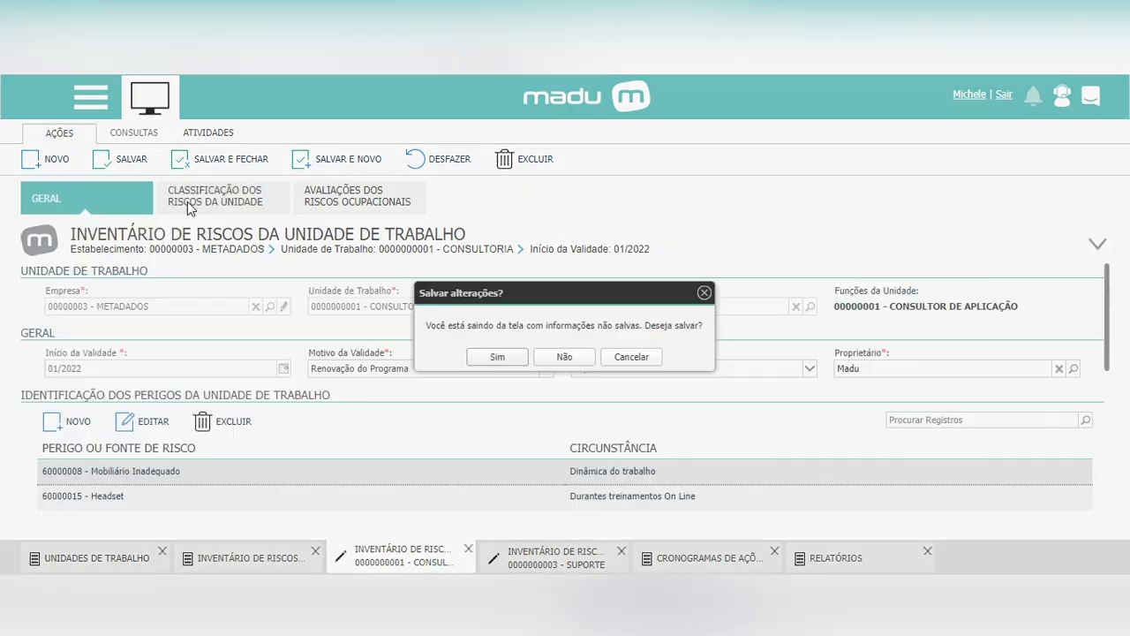
left_click(574, 360)
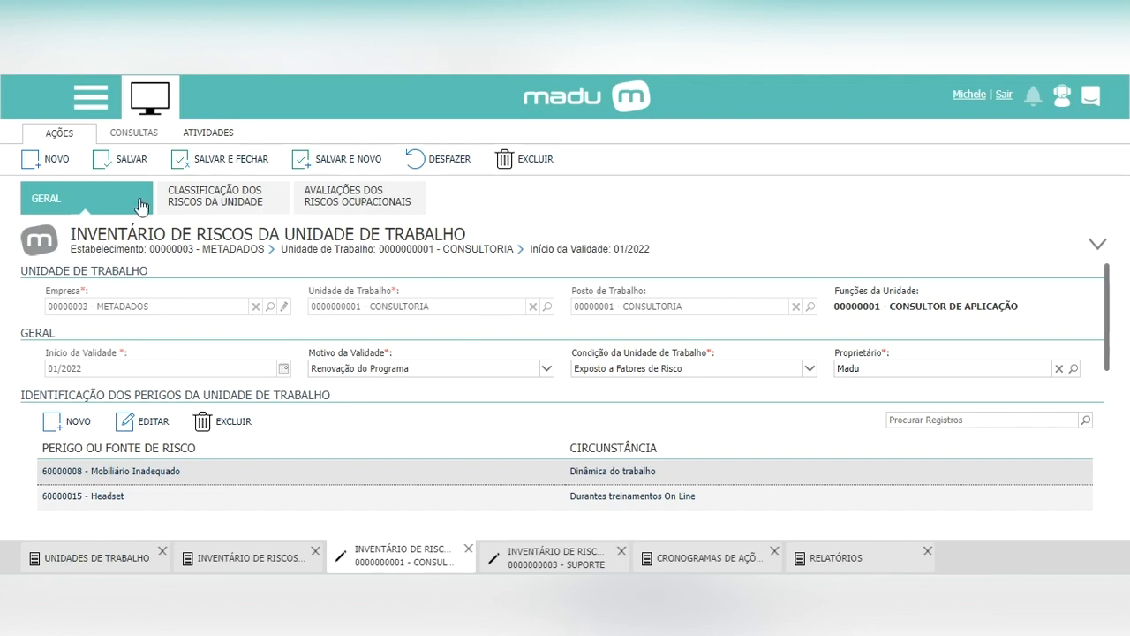
left_click(236, 203)
left_click(487, 359)
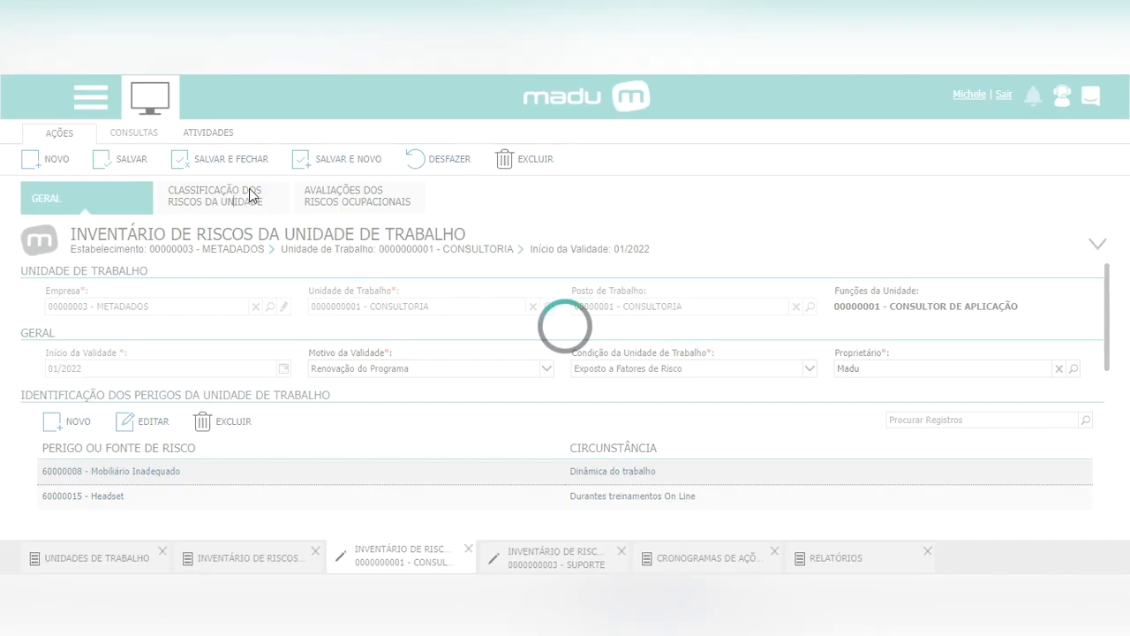
Create an evaluation for the occupational risk 00201001 - Ruído of the Consultoria work unit.
left_click(243, 324)
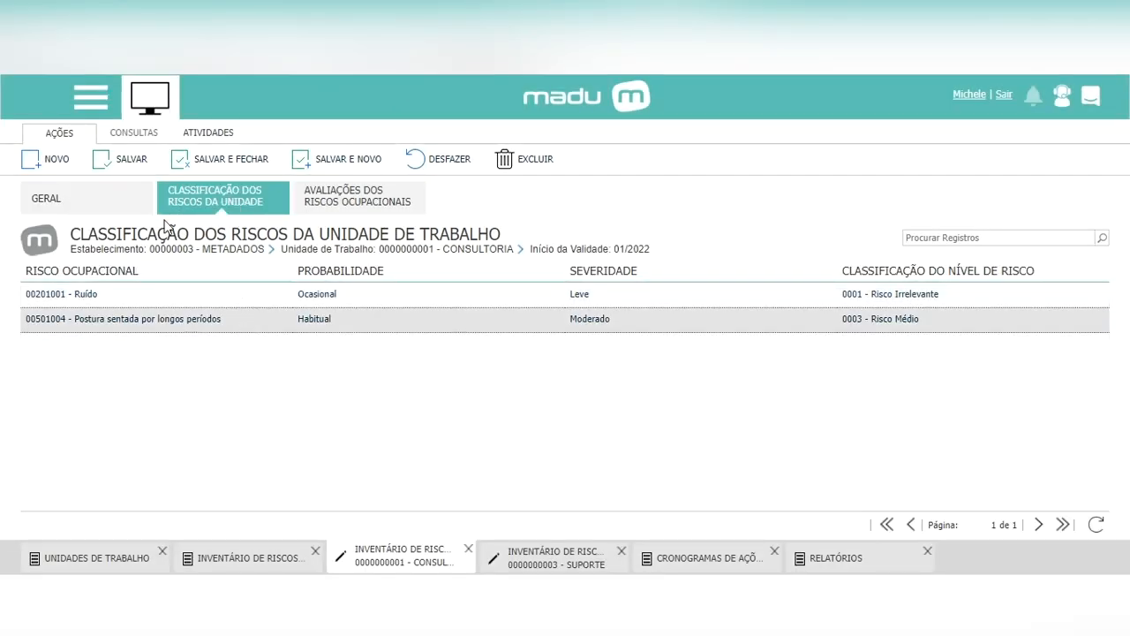
left_click(361, 296)
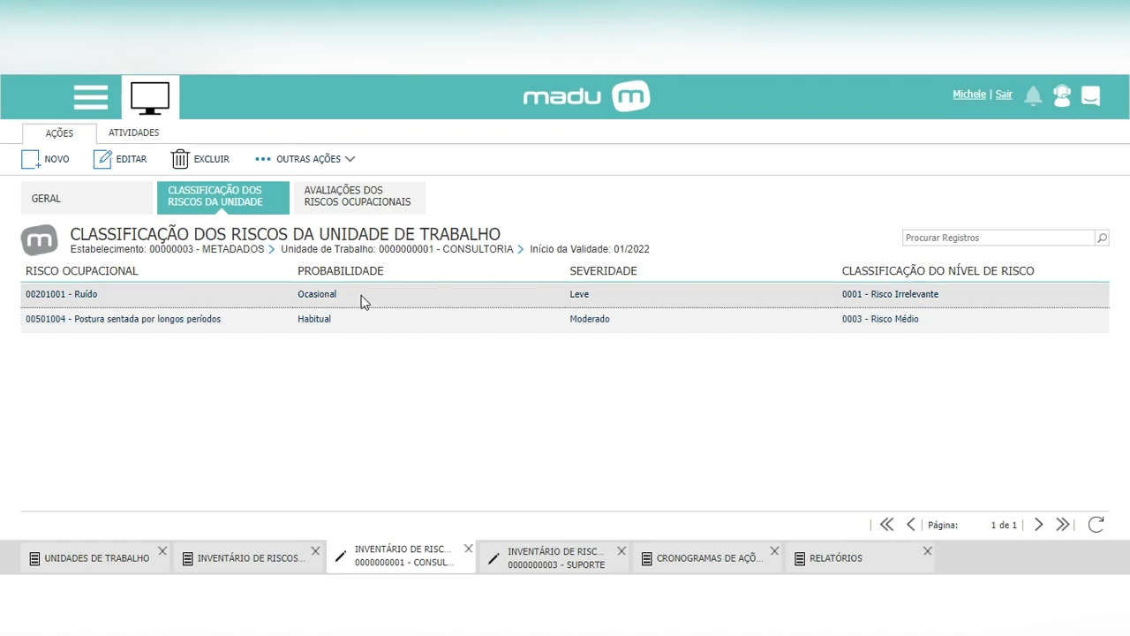
left_click(342, 160)
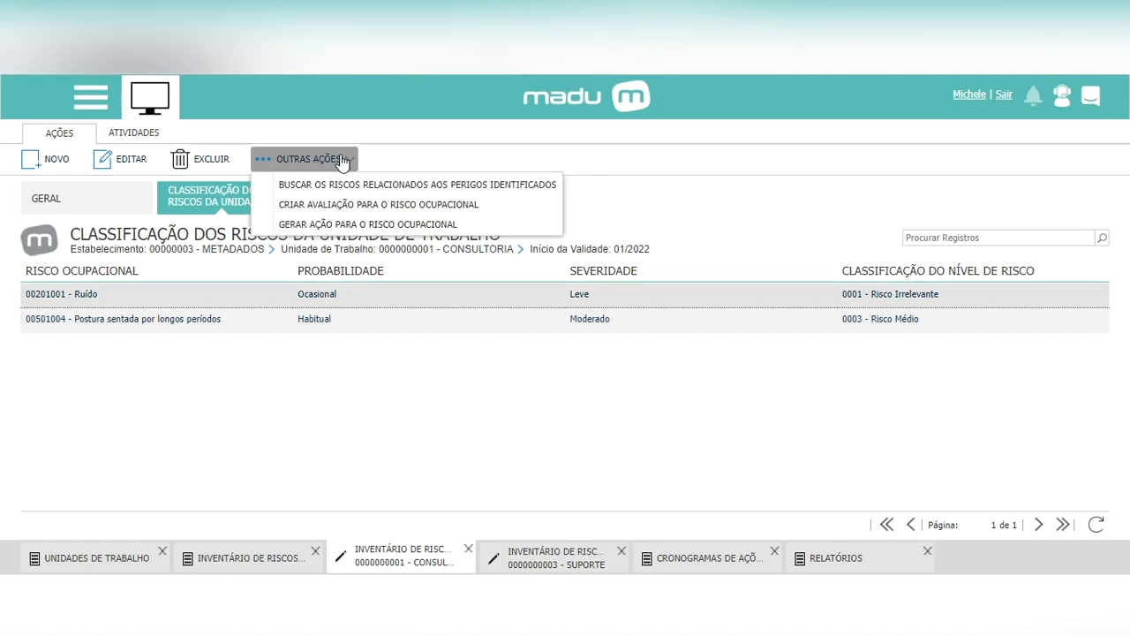
left_click(353, 208)
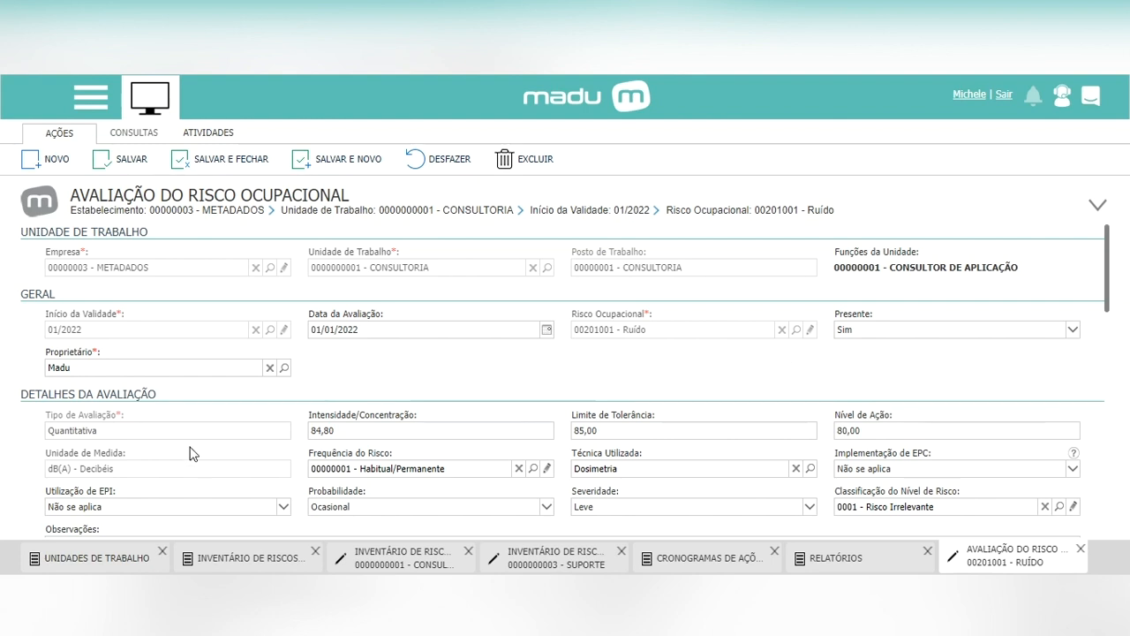
Review the assessment details and legal classification in the Ruído risk evaluation, and close the evaluation.
scroll(103, 327, "down", 1)
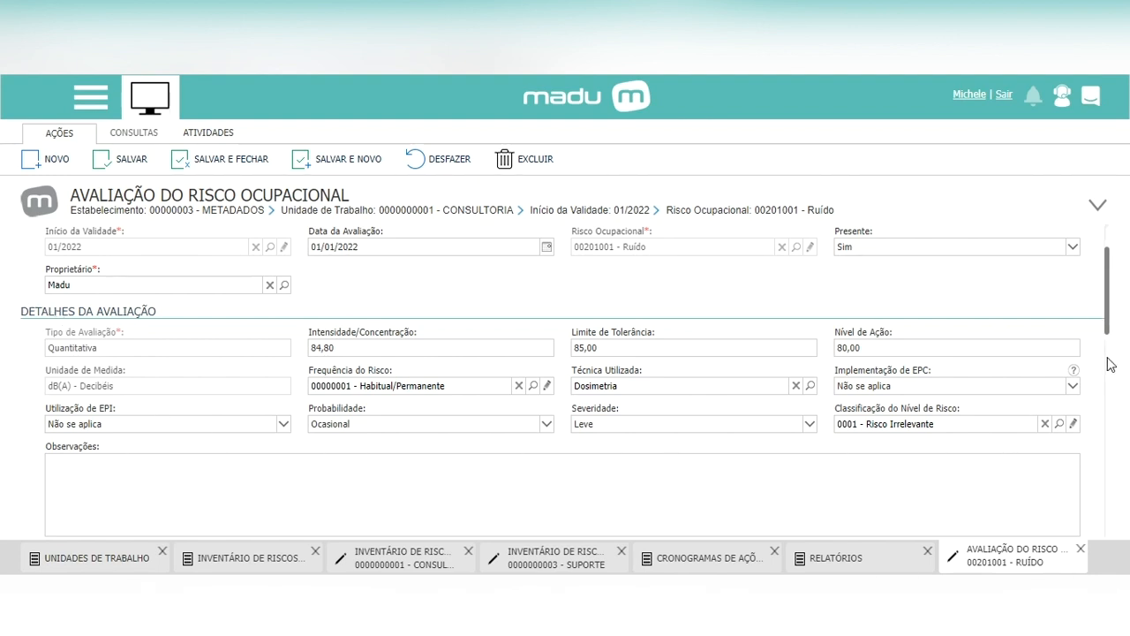
scroll(1104, 360, "down", 2)
scroll(921, 351, "down", 1)
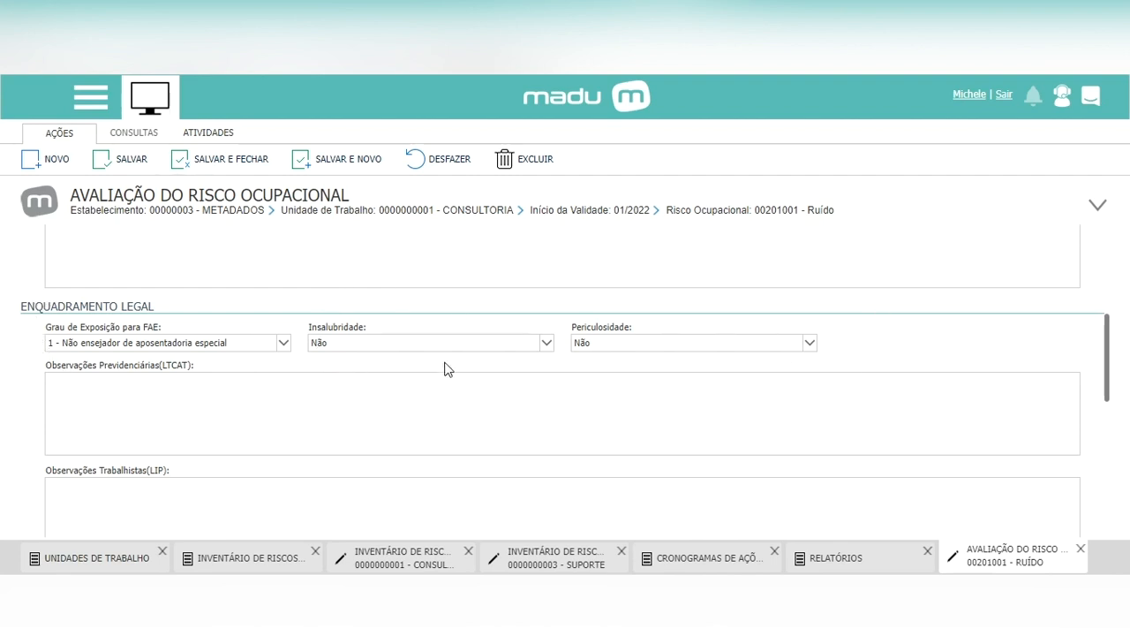
left_click(1082, 550)
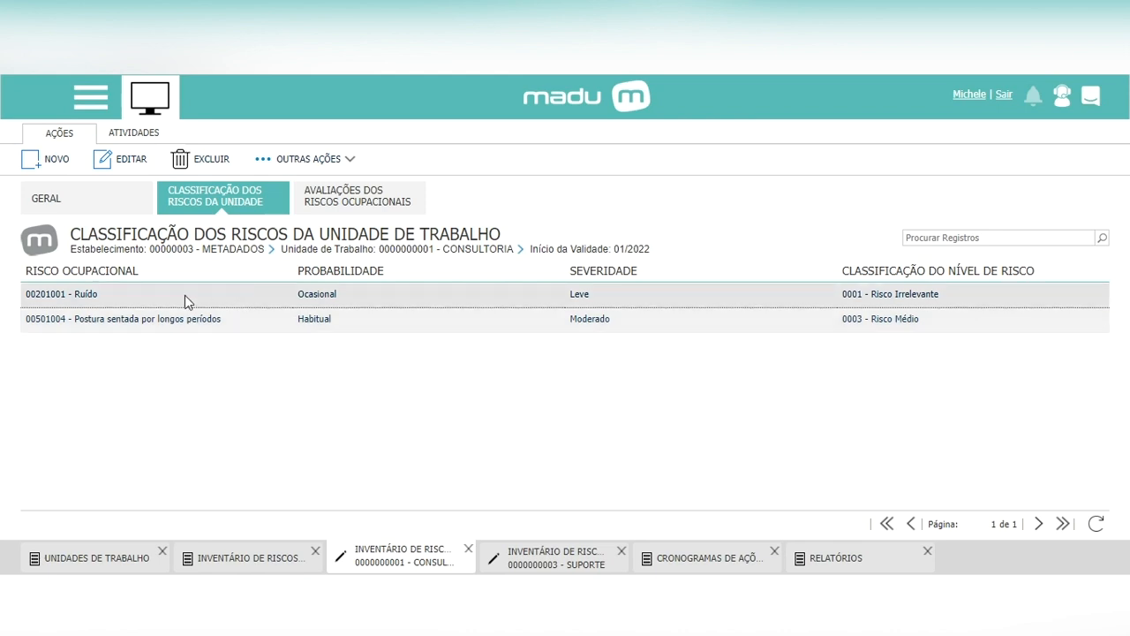
View the PGR schedule actions offered when generating an action for the Ruído risk, and cancel without choosing one.
left_click(336, 161)
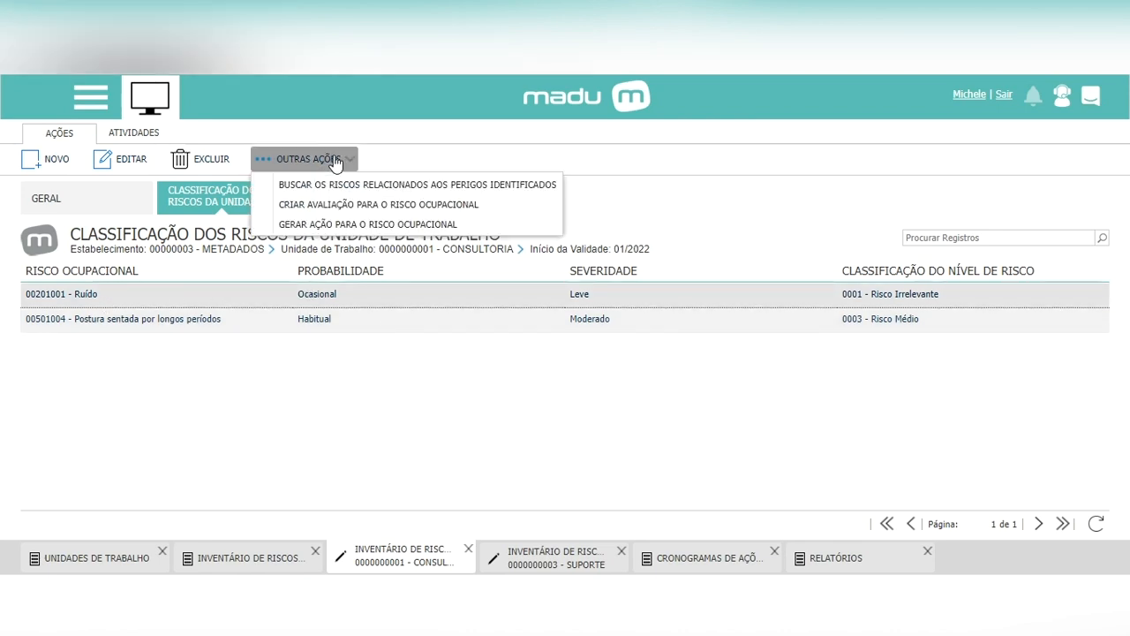
left_click(344, 227)
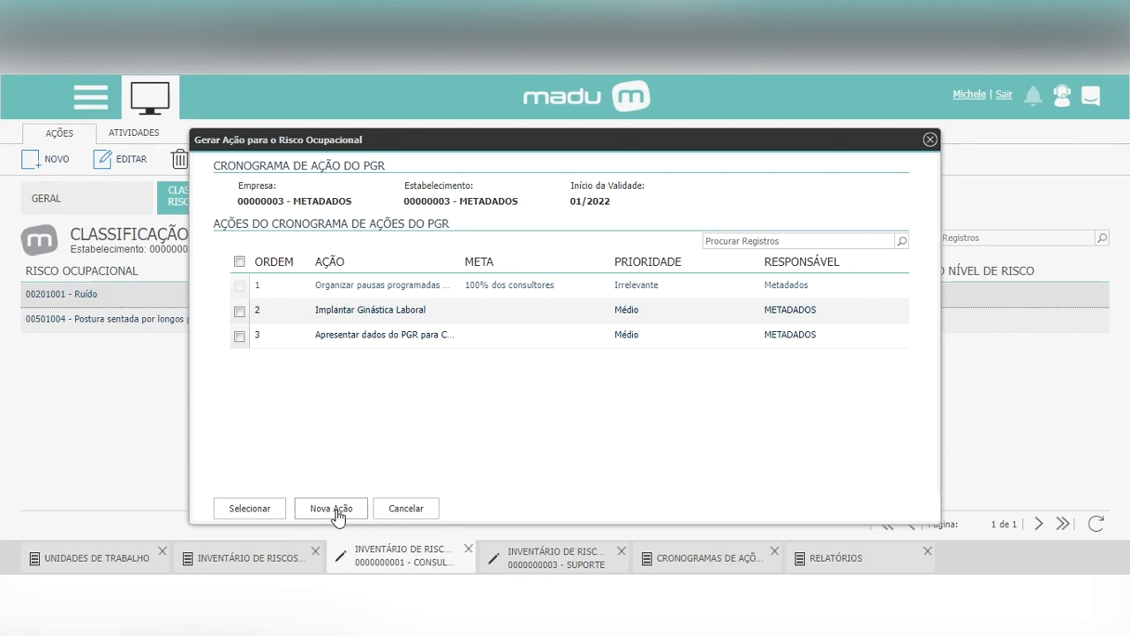
left_click(408, 509)
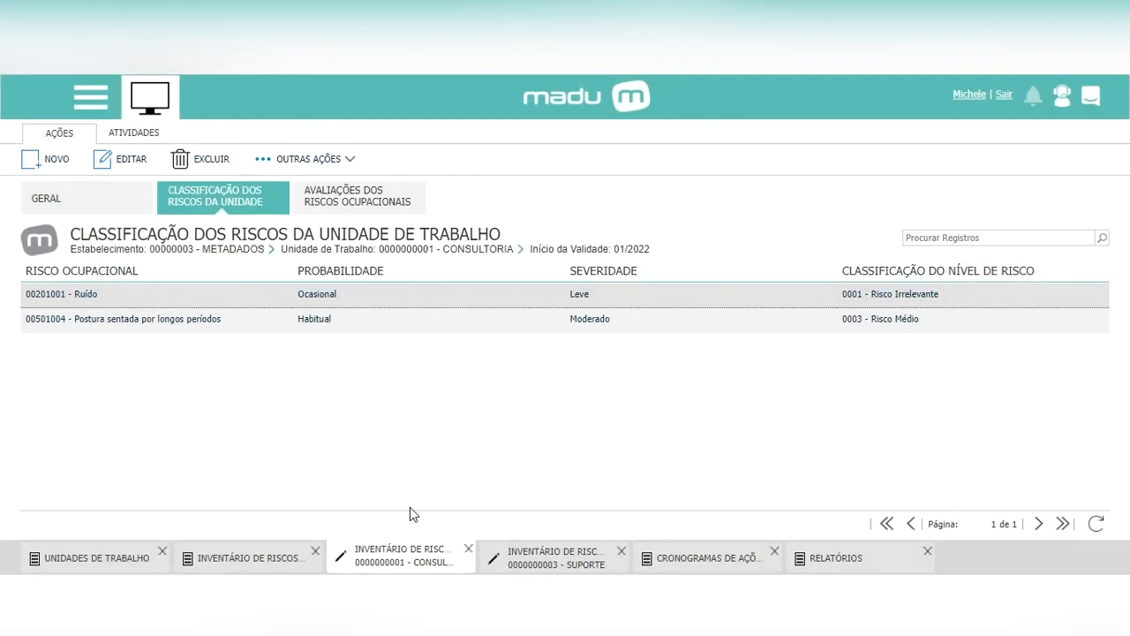
Open the PGR action schedule of 00000003 - METADADOS with validity starting 01/2022.
left_click(100, 115)
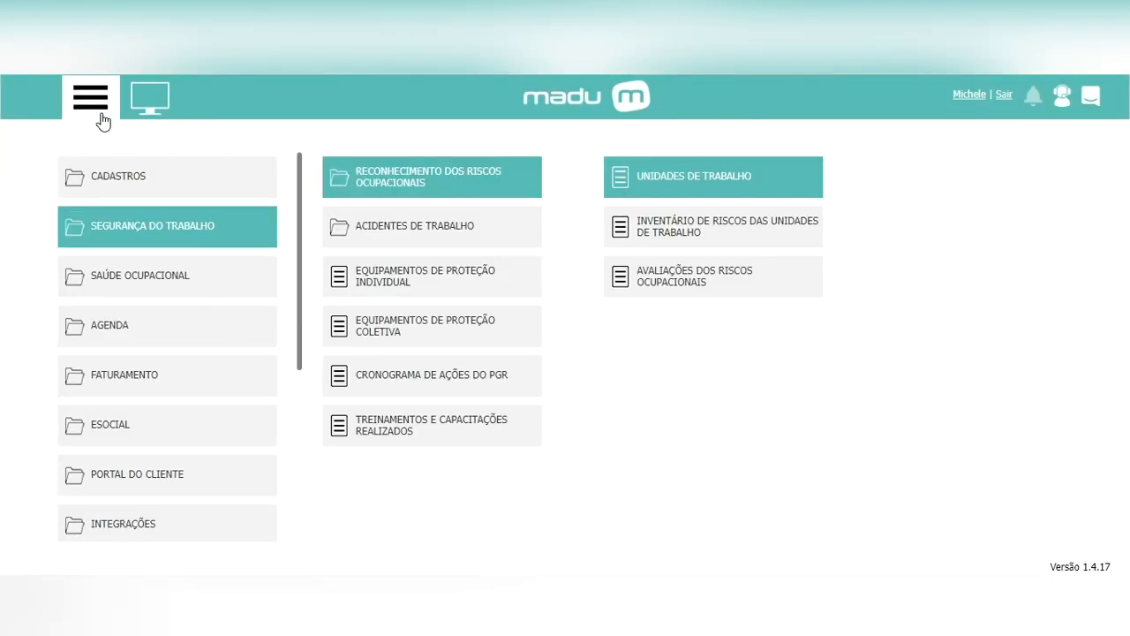
left_click(437, 376)
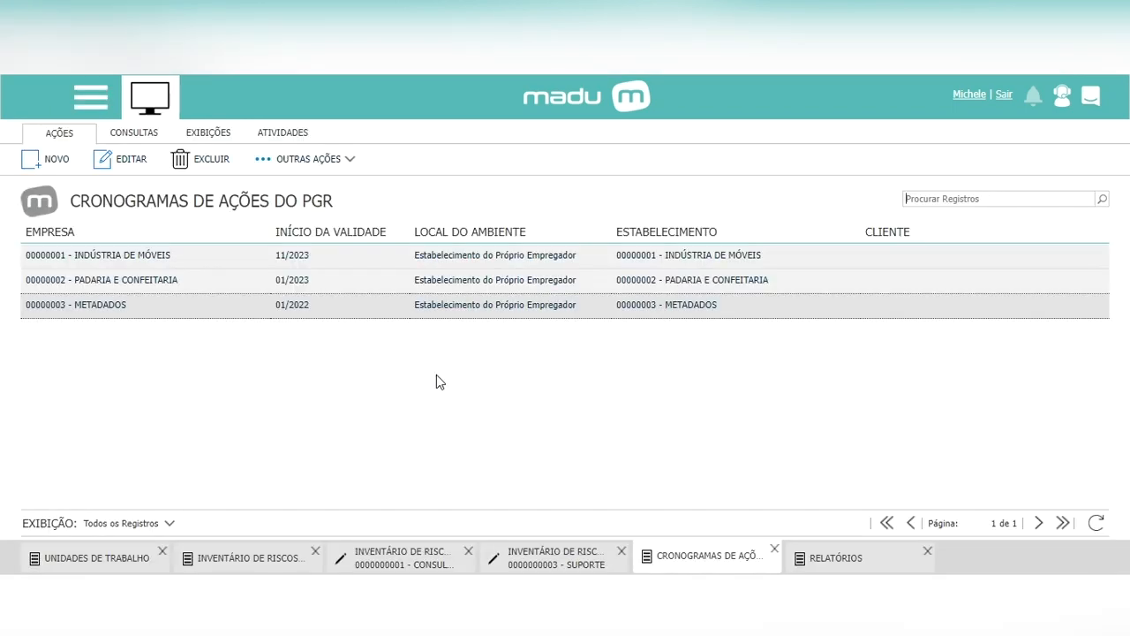
double_click(370, 305)
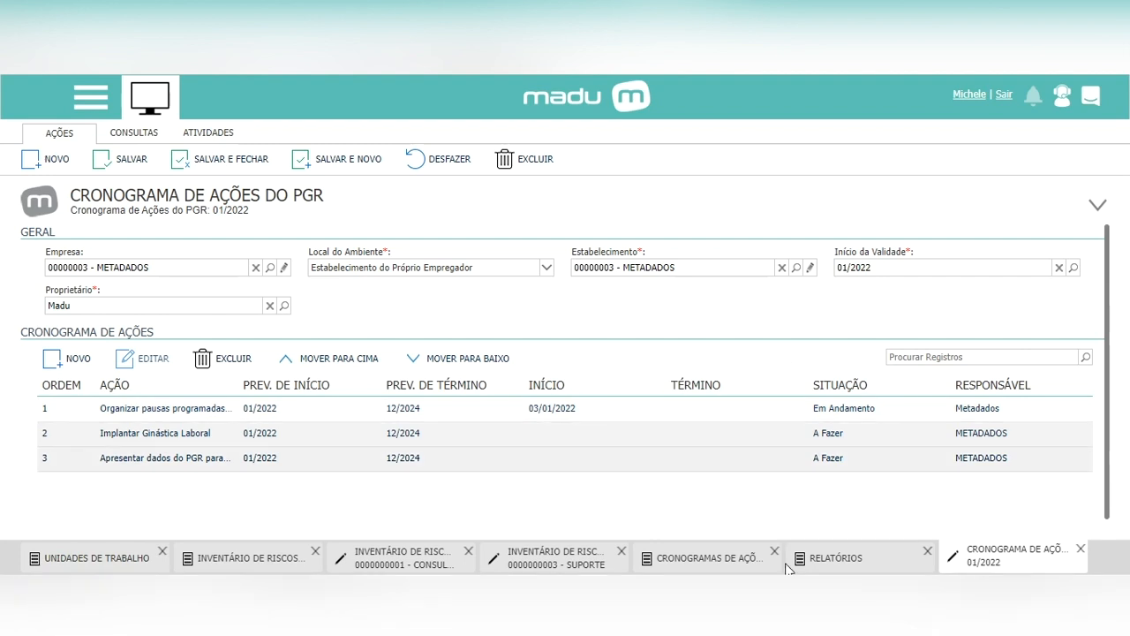
Open the filter parameters of the report _MADU002, PGR - Programa de Gerenciamento de Riscos, from the reports list.
left_click(839, 558)
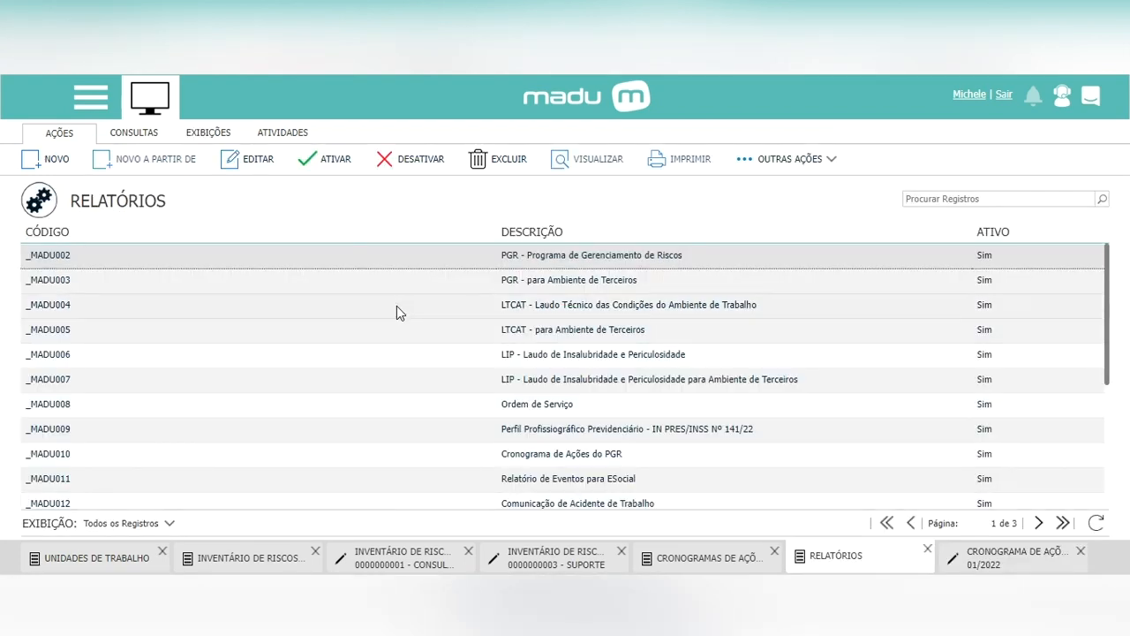
left_click(91, 97)
scroll(159, 480, "down", 3)
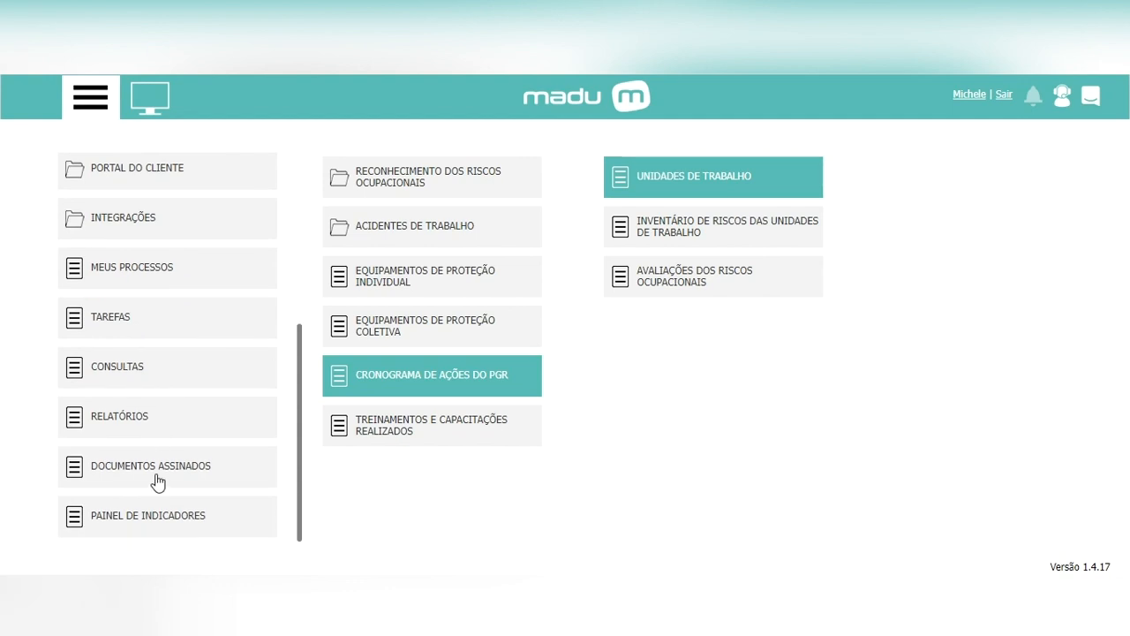
left_click(151, 426)
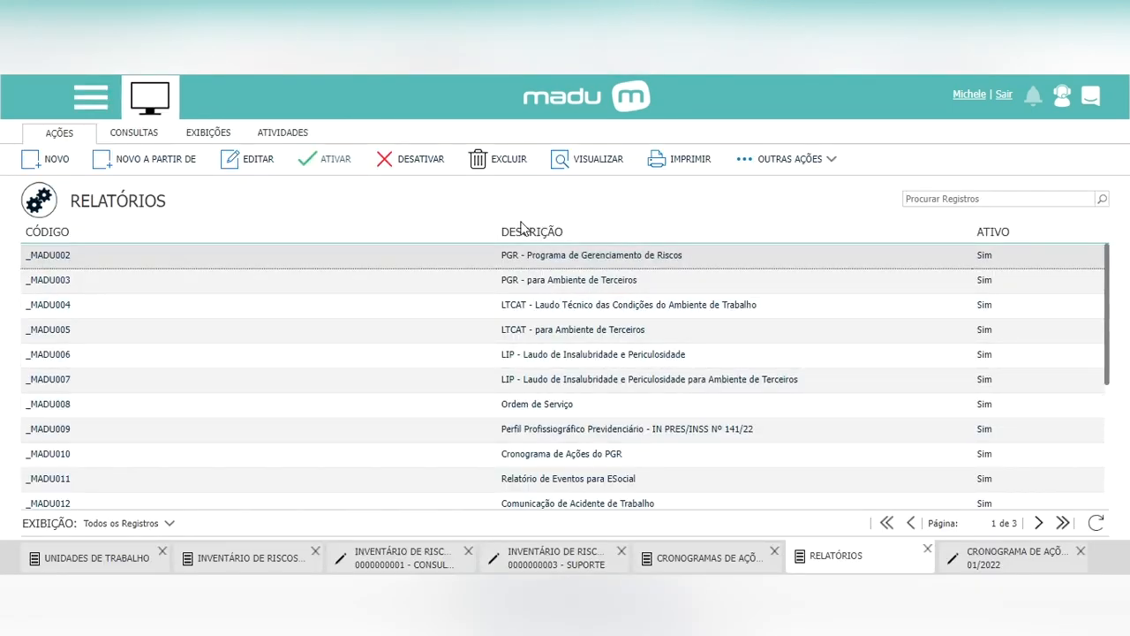
left_click(608, 161)
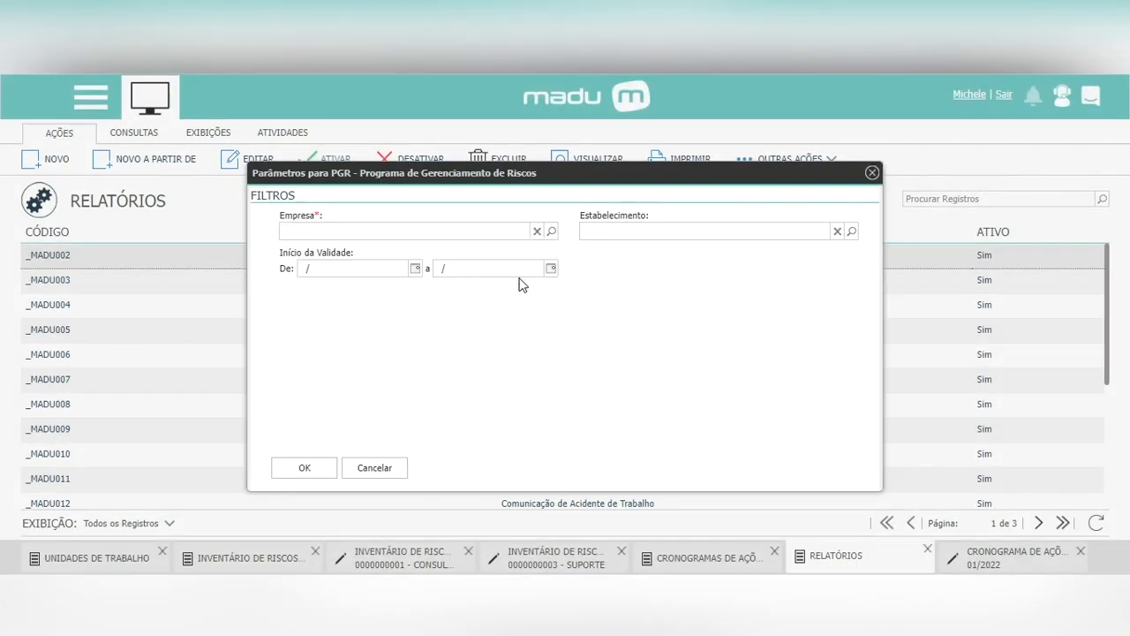
Generate the PGR report for company and establishment 00000003 - METADADOS, filtered by validity start 01/2022.
left_click(515, 233)
left_click(512, 249)
left_click(632, 228)
type("metad")
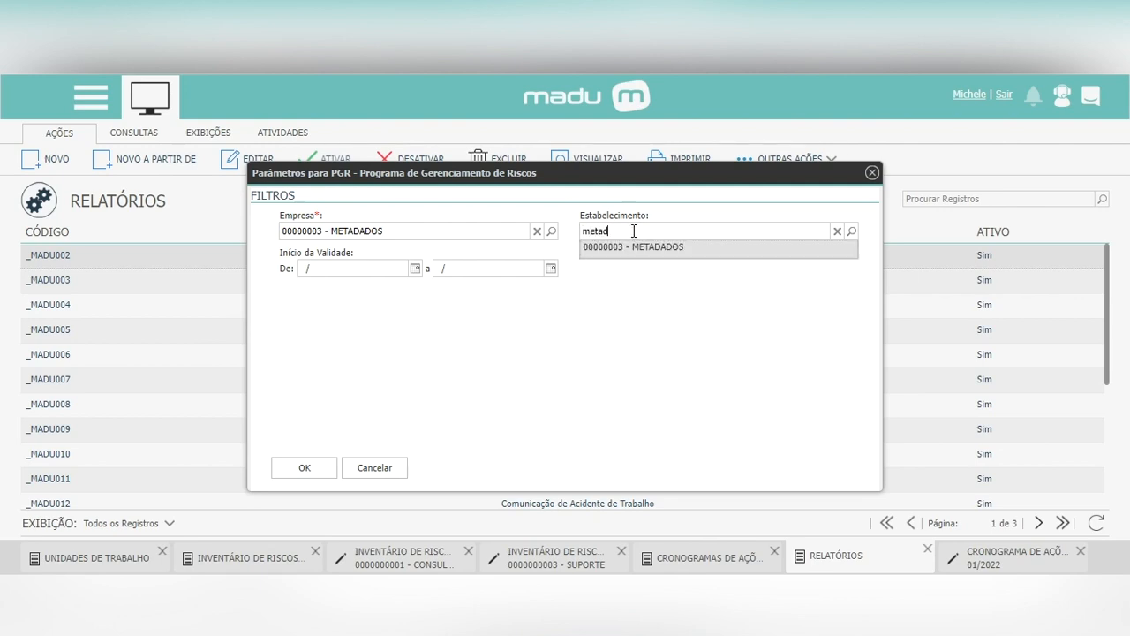
left_click(633, 250)
left_click(332, 274)
left_click_drag(332, 274, 150, 269)
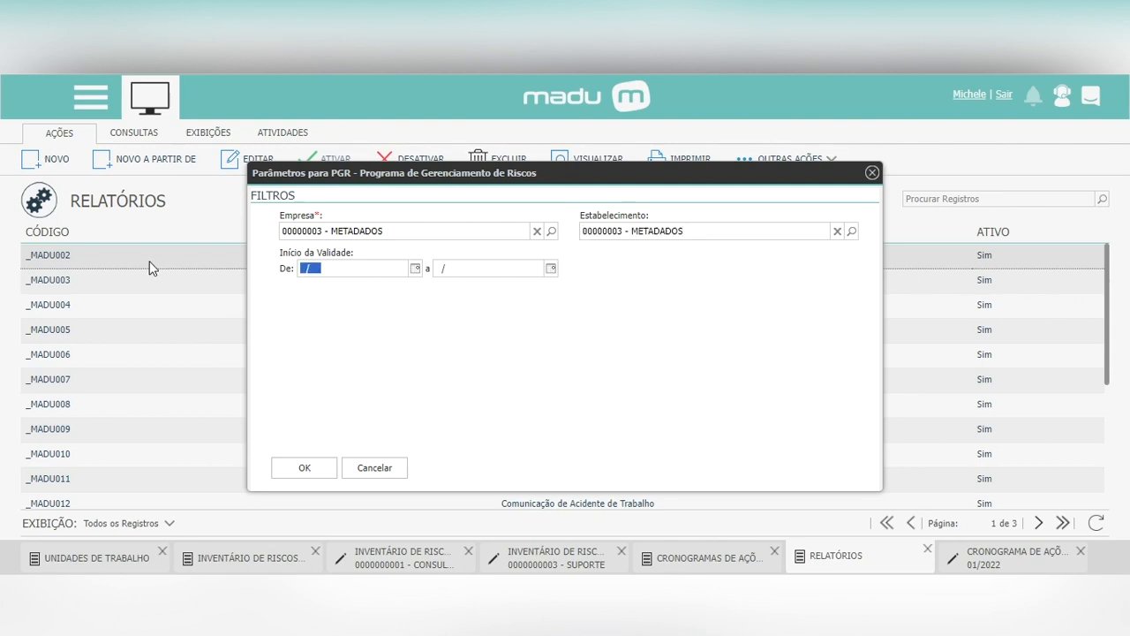
type("01")
key("Tab")
type("01/2022")
left_click(308, 467)
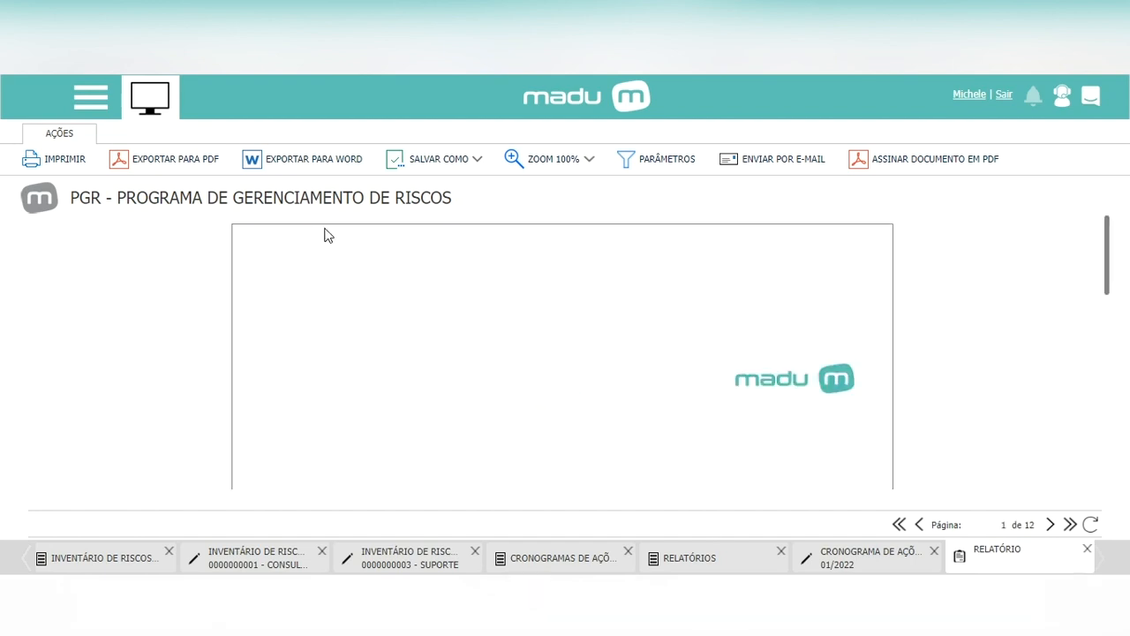
Export the PGR report to PDF and open the exported document.
left_click(174, 170)
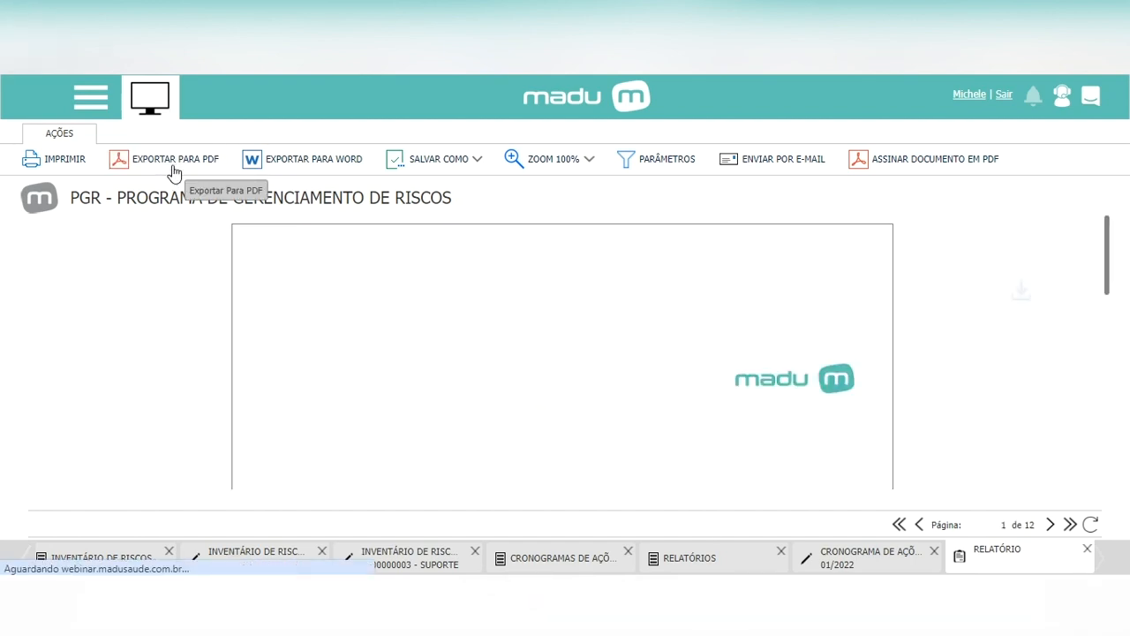
left_click(862, 76)
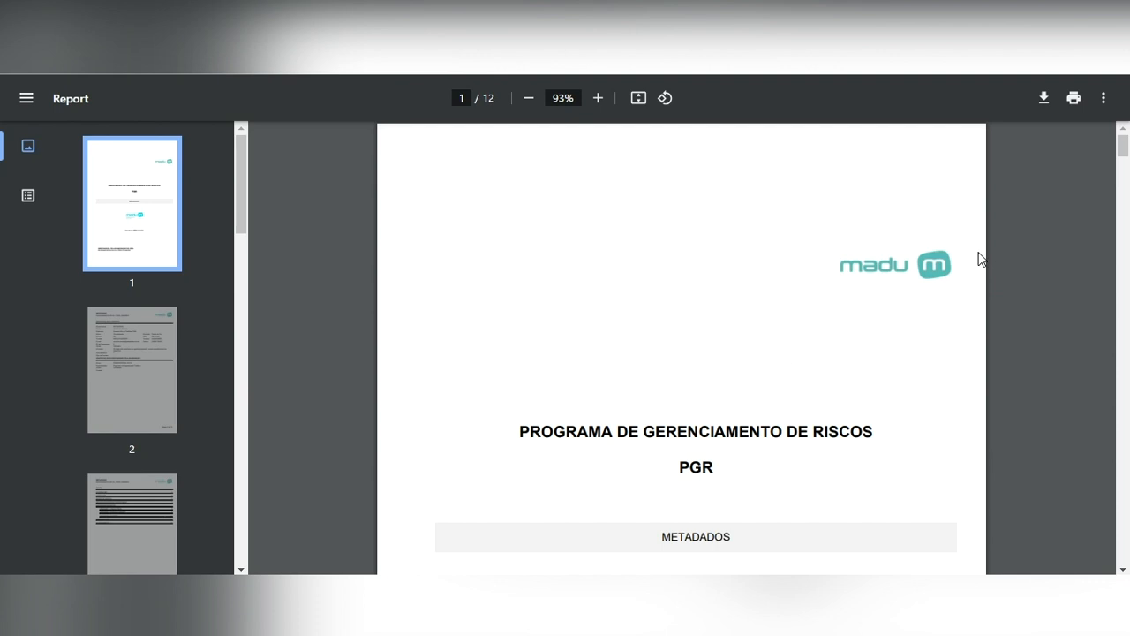
Examine the PGR document from its cover through company identification, index, introduction and risk matrix to the list of occupational risks.
scroll(830, 281, "down", 2)
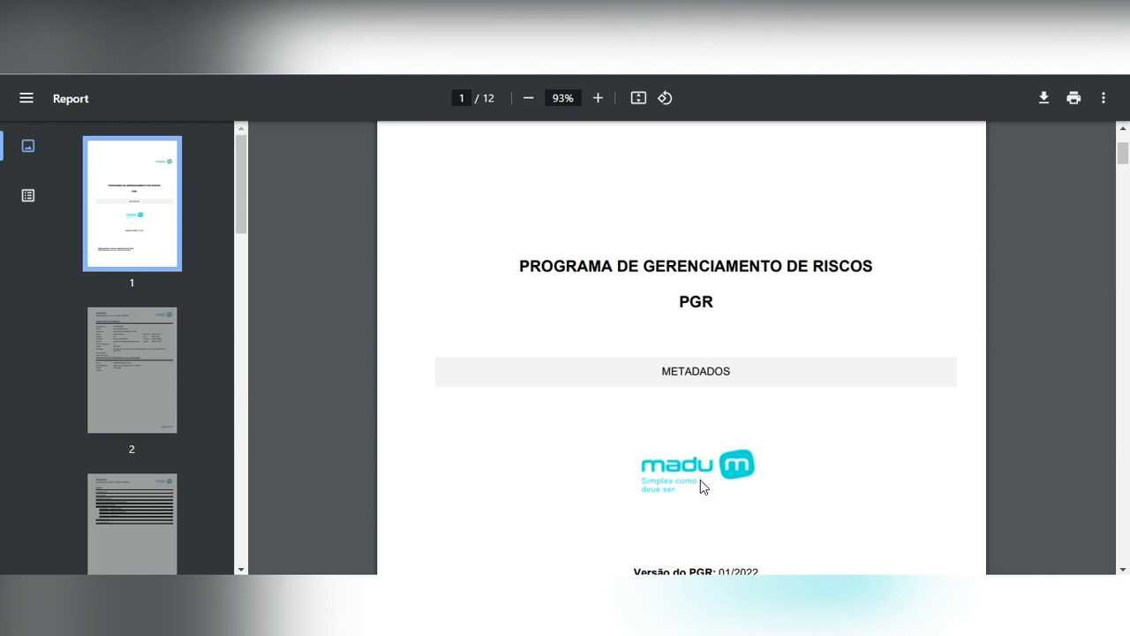
scroll(700, 480, "down", 10)
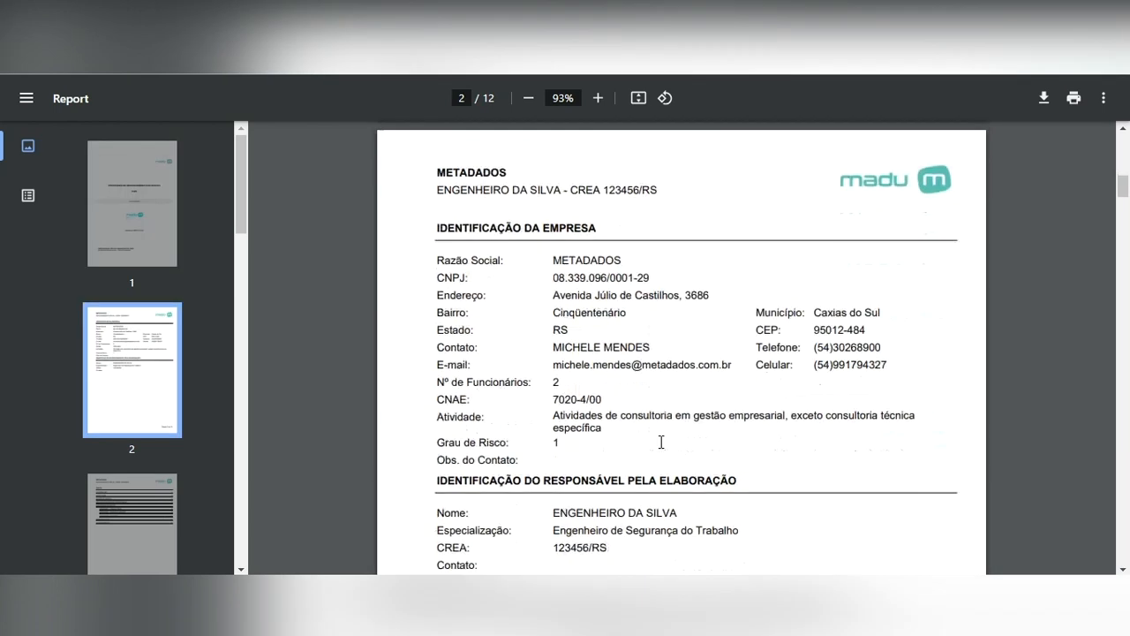
scroll(661, 441, "down", 1)
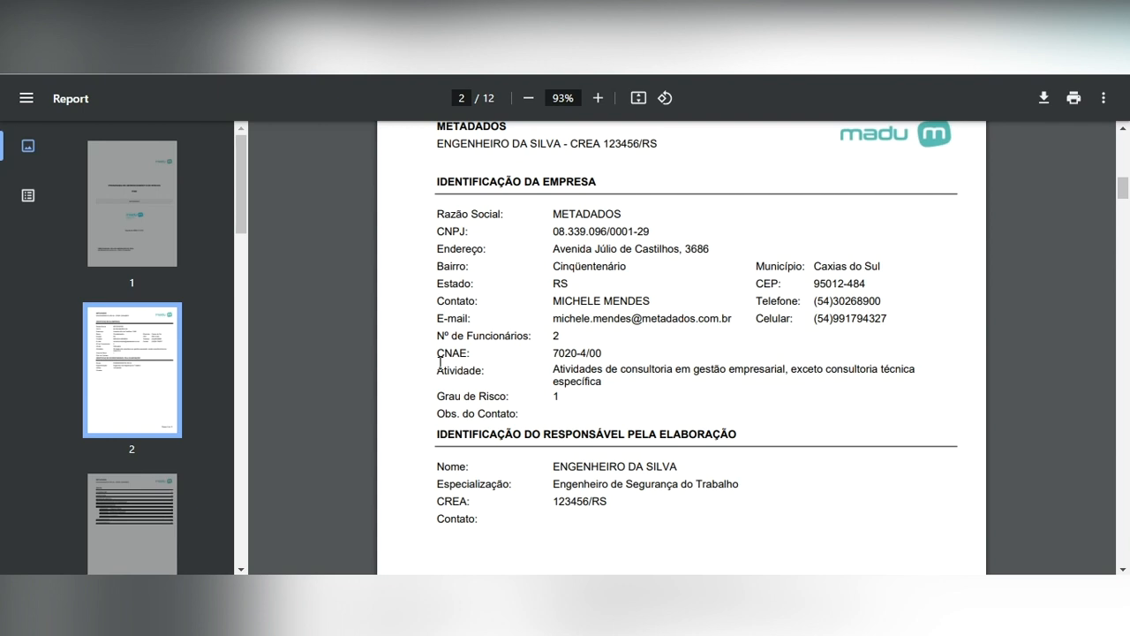
scroll(547, 398, "down", 8)
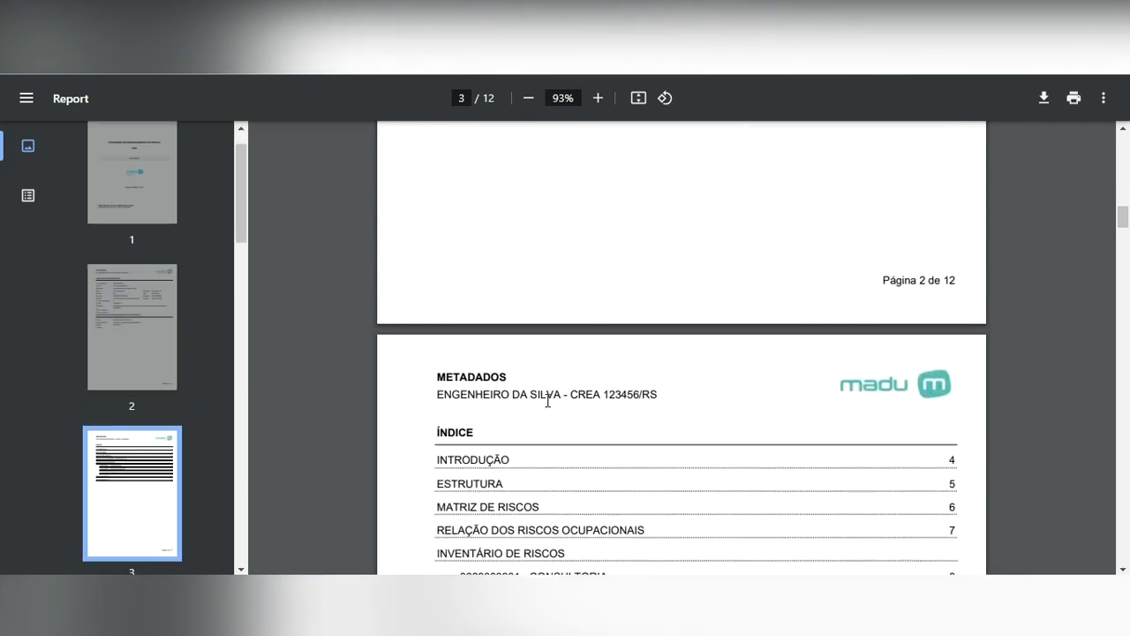
scroll(450, 440, "down", 2)
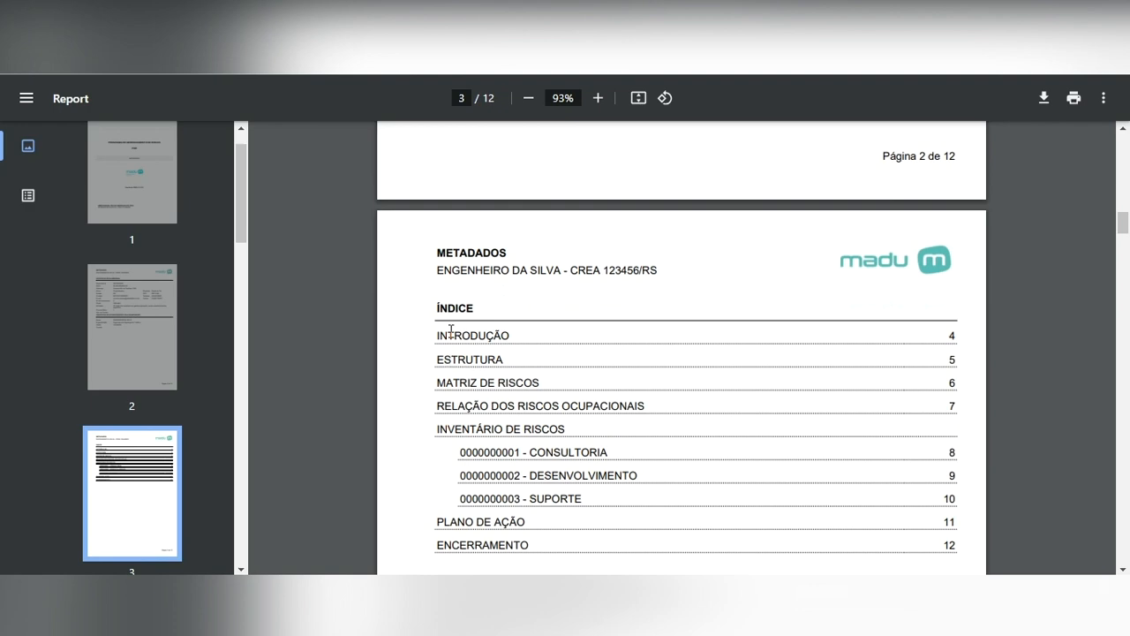
scroll(451, 332, "down", 10)
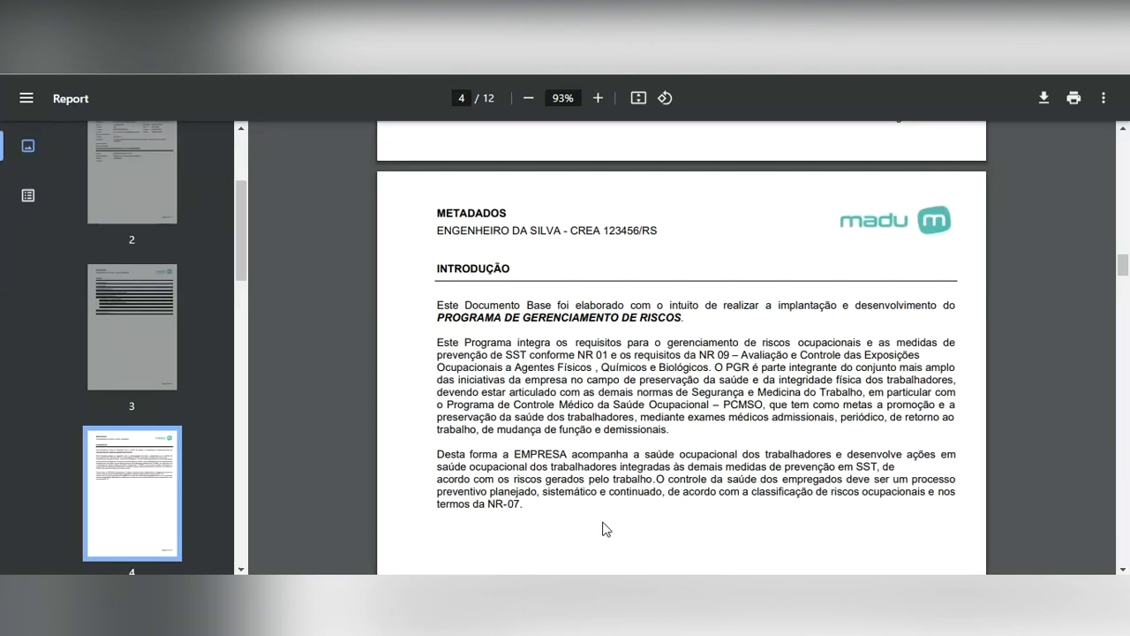
scroll(506, 330, "down", 13)
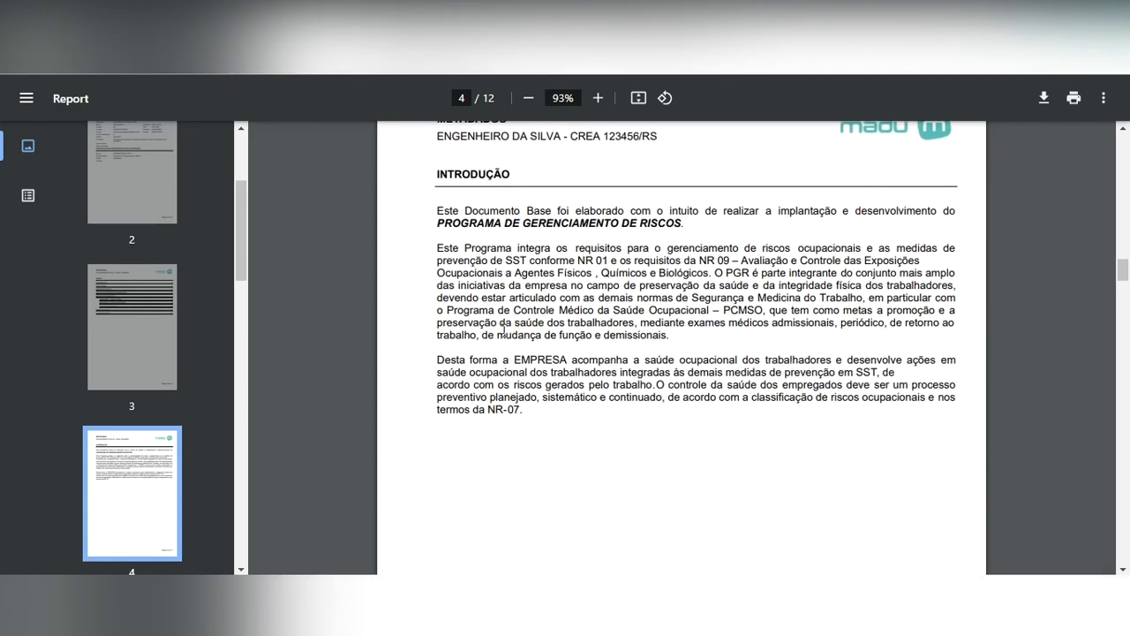
scroll(505, 334, "down", 8)
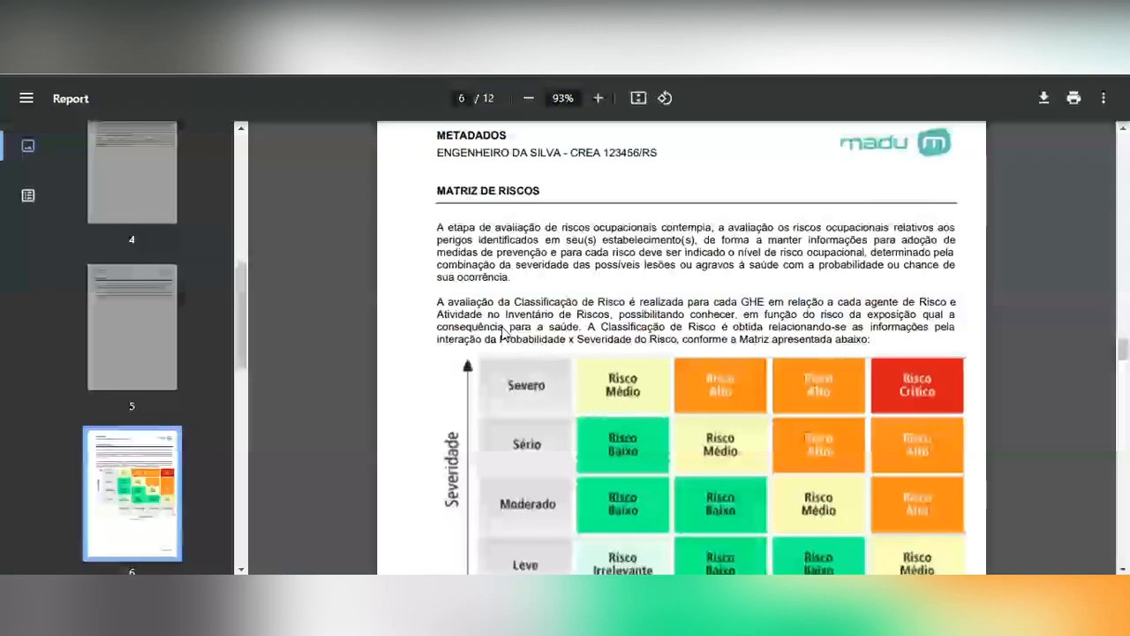
scroll(502, 333, "down", 2)
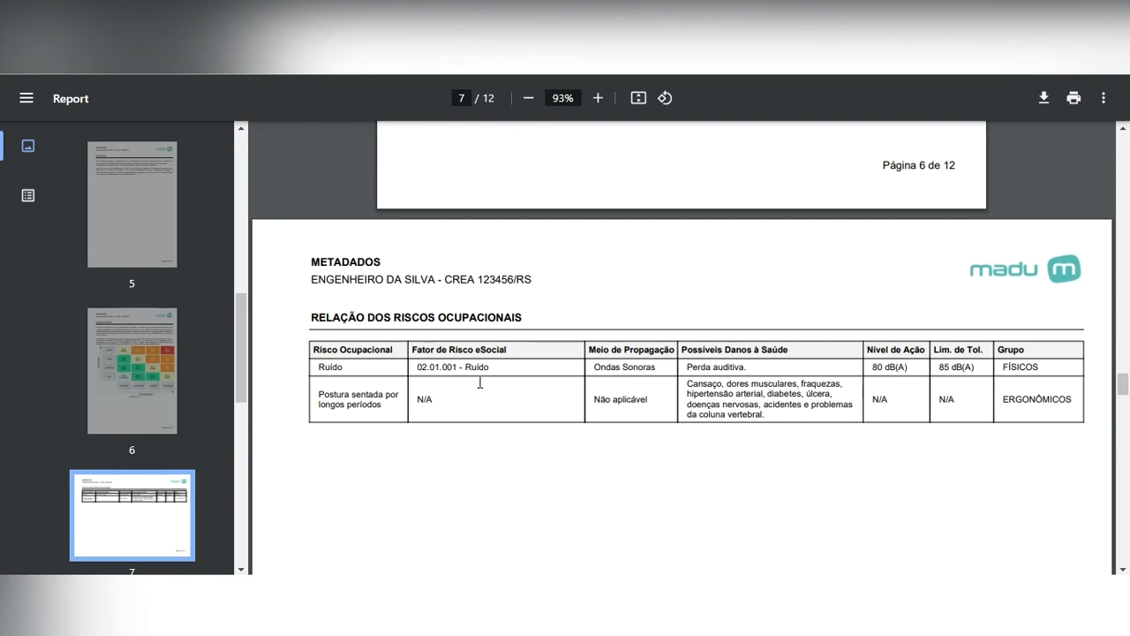
Examine the work unit characterizations, the action plan and the closing page of the PGR document.
scroll(480, 380, "down", 10)
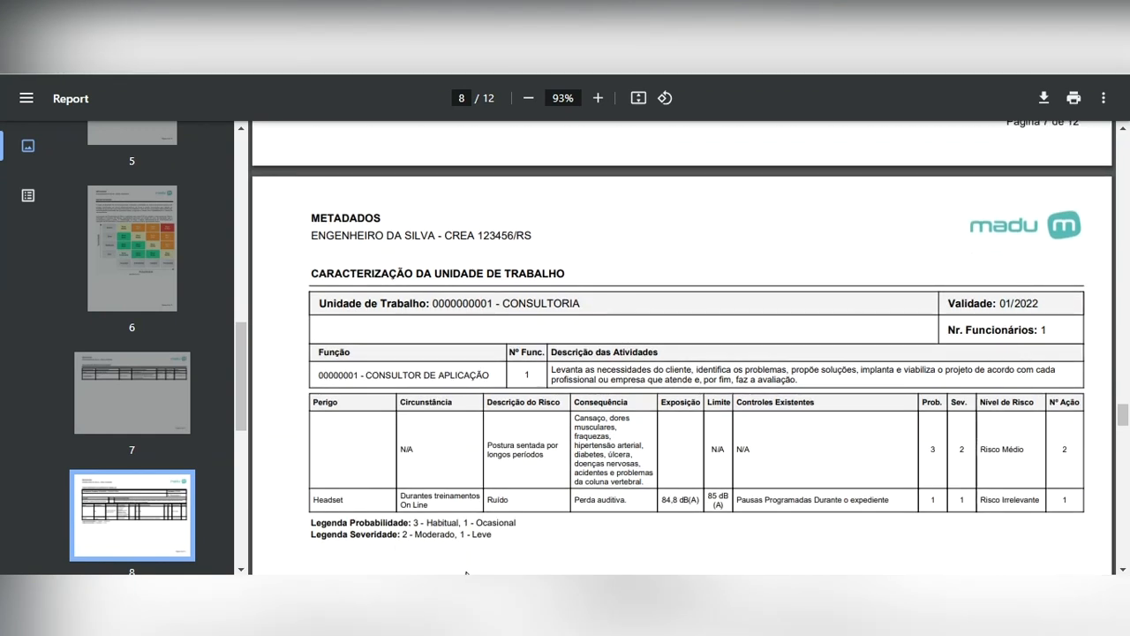
scroll(554, 314, "down", 1)
scroll(554, 314, "down", 1)
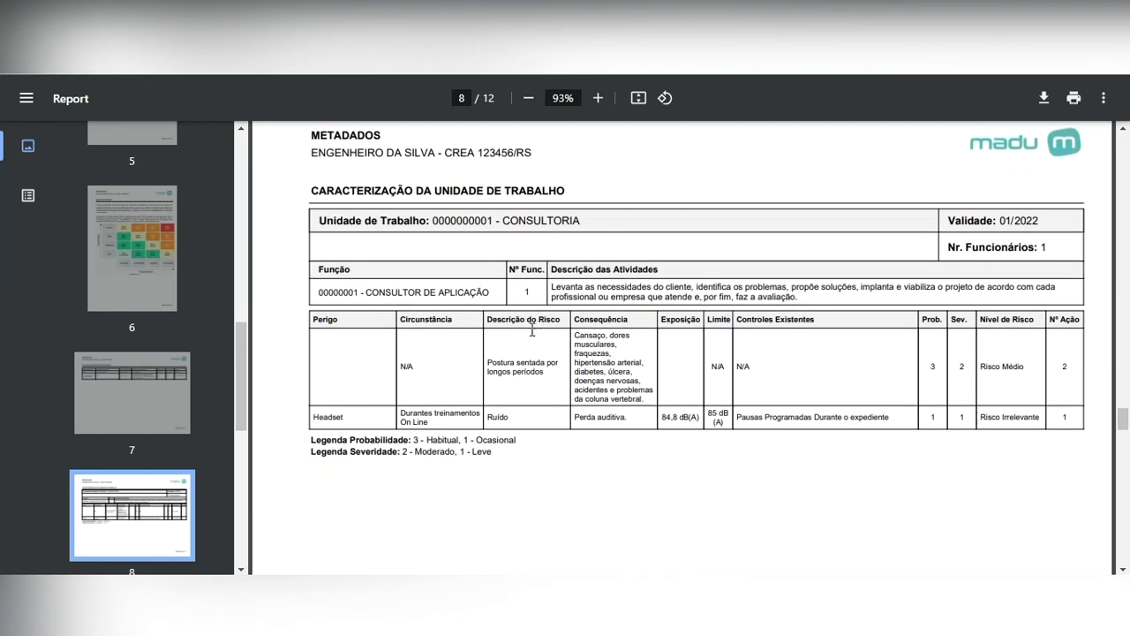
scroll(494, 377, "down", 1)
scroll(493, 377, "down", 4)
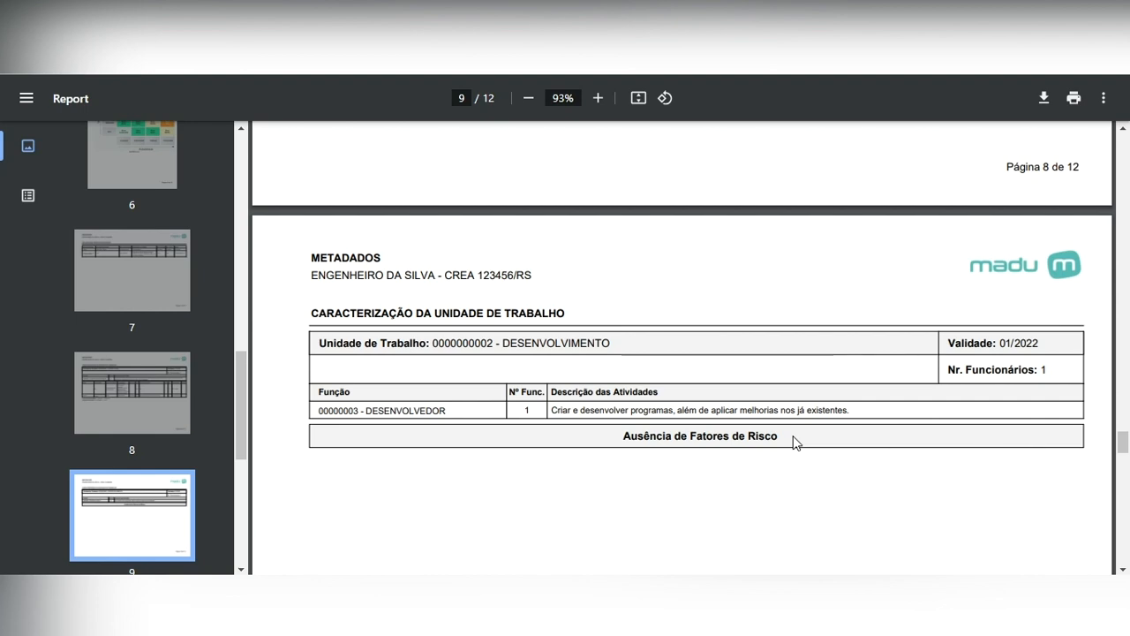
scroll(793, 442, "down", 2)
scroll(793, 441, "down", 15)
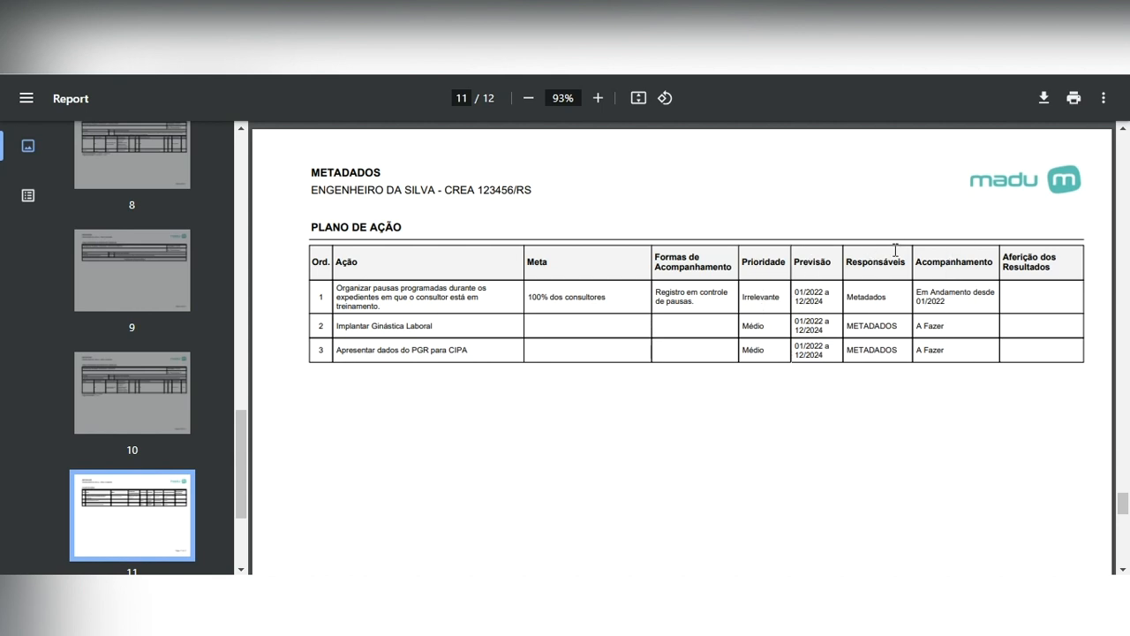
scroll(886, 275, "down", 6)
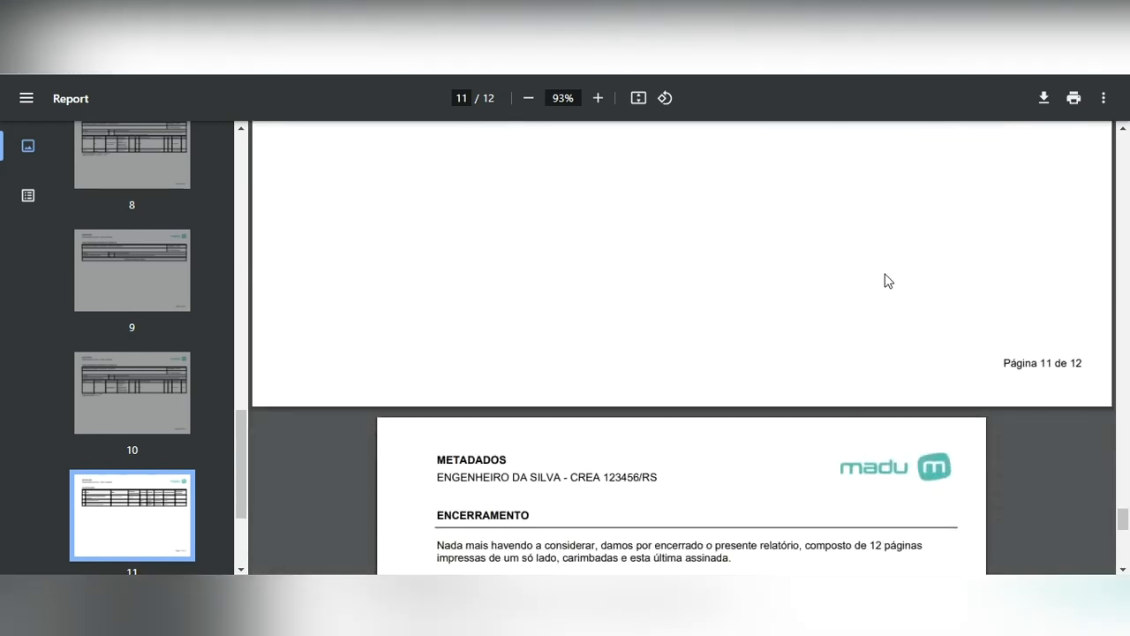
scroll(601, 535, "down", 2)
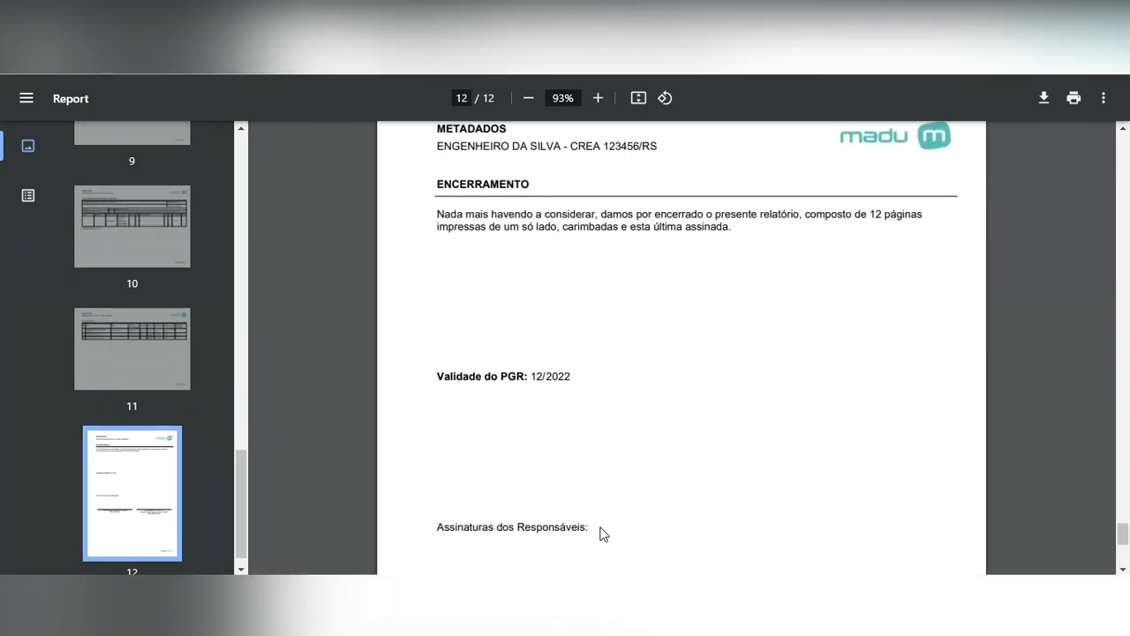